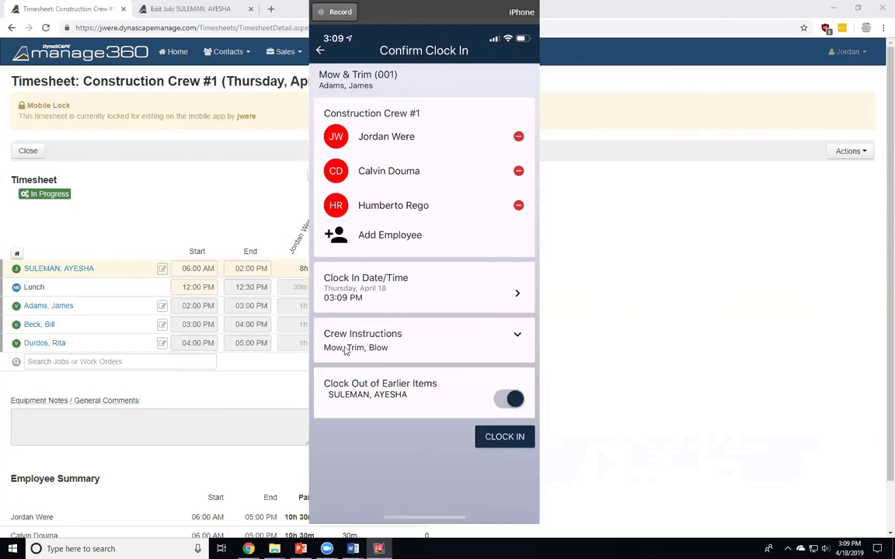
Clock Construction Crew #1 in to the Mow & Trim (001) visit at 02:09 PM, clocking out of the earlier job
click(417, 302)
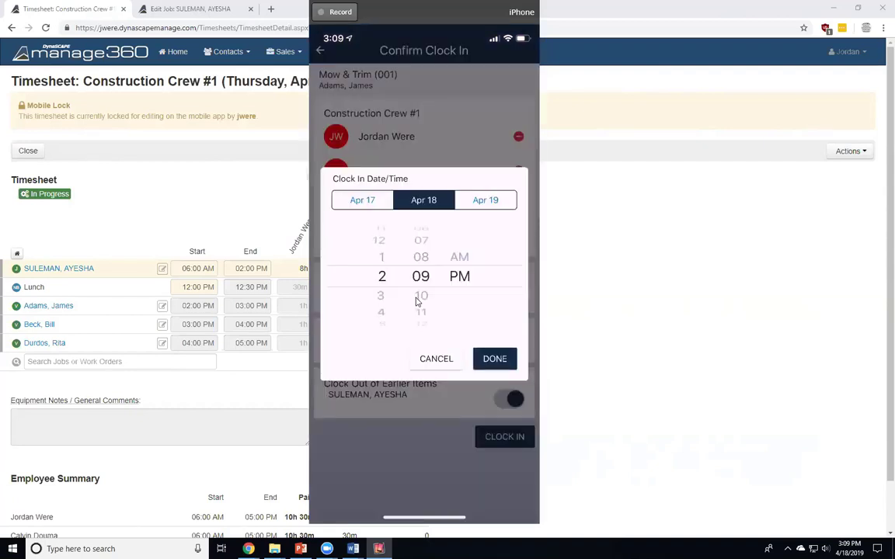
click(430, 355)
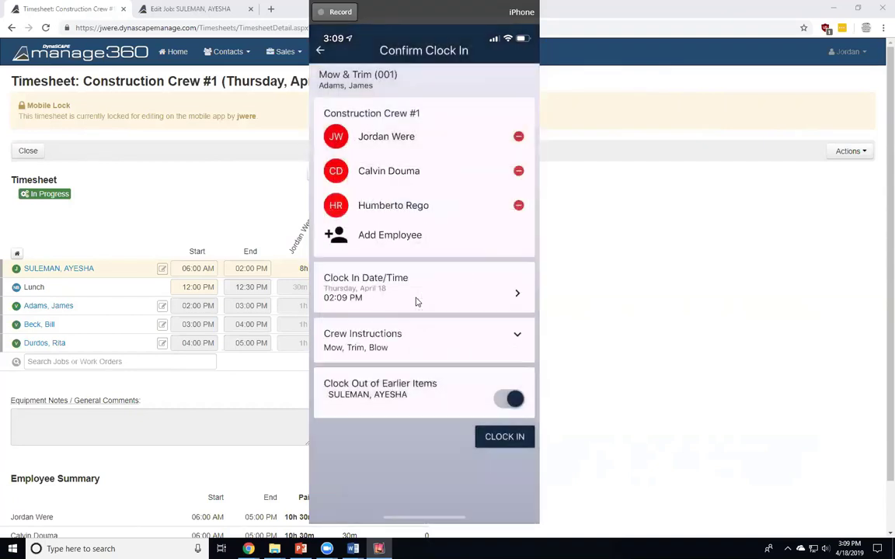
click(522, 440)
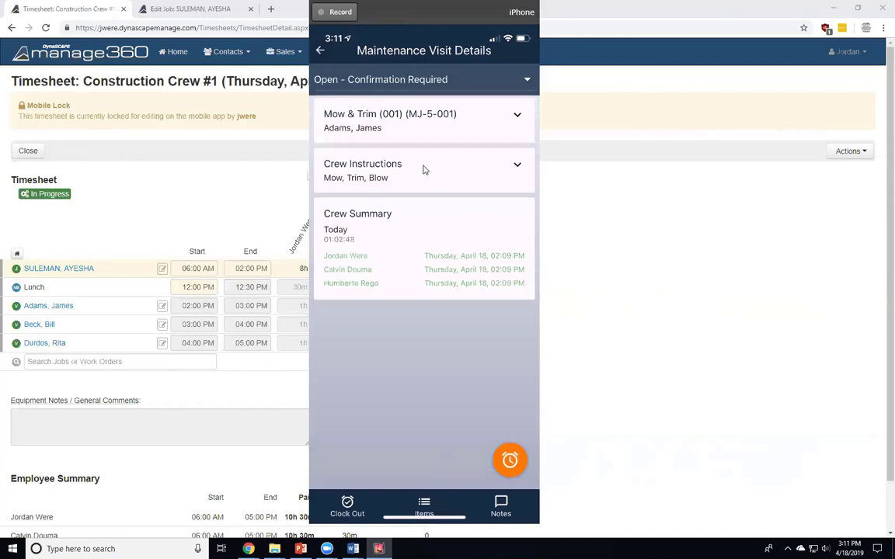
Compare the mobile visit's status options with the Work Order Sub Statuses in the web settings, and return to the web timesheet
click(409, 81)
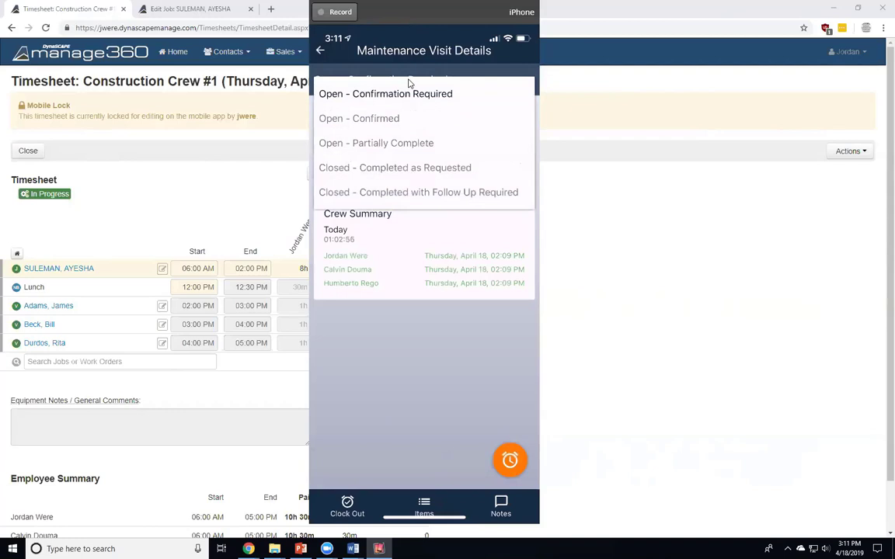
click(854, 52)
click(839, 90)
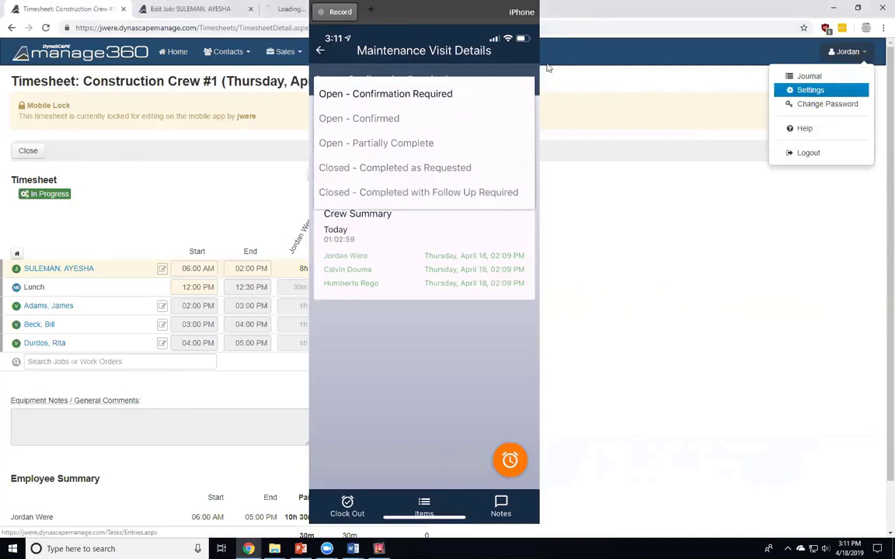
click(309, 9)
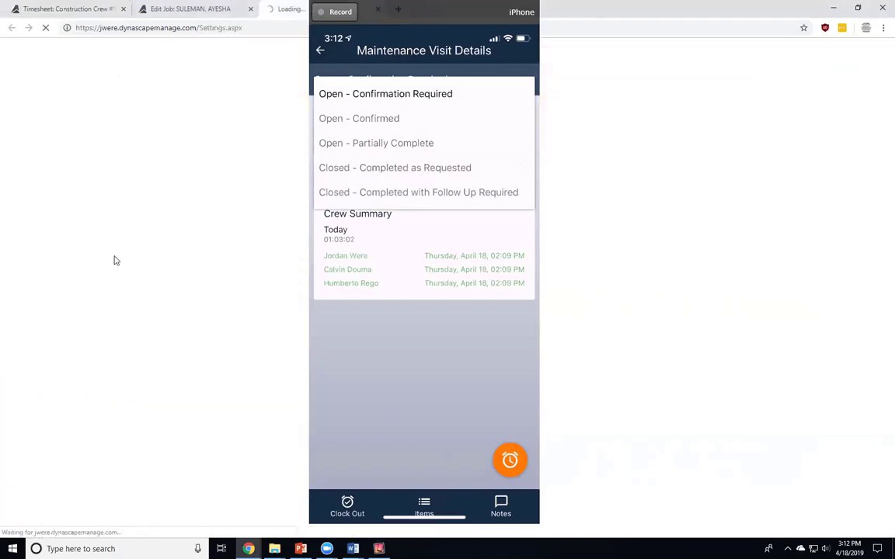
scroll(115, 268, down, 3)
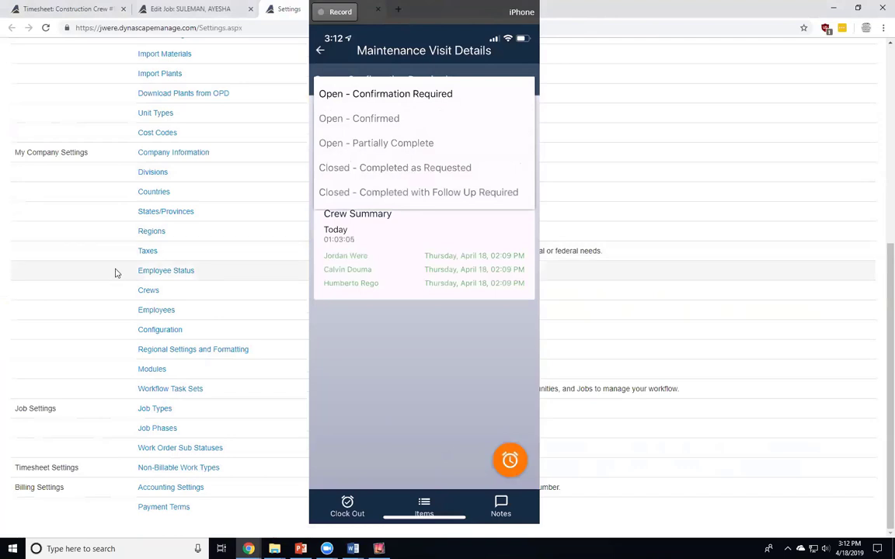
click(199, 450)
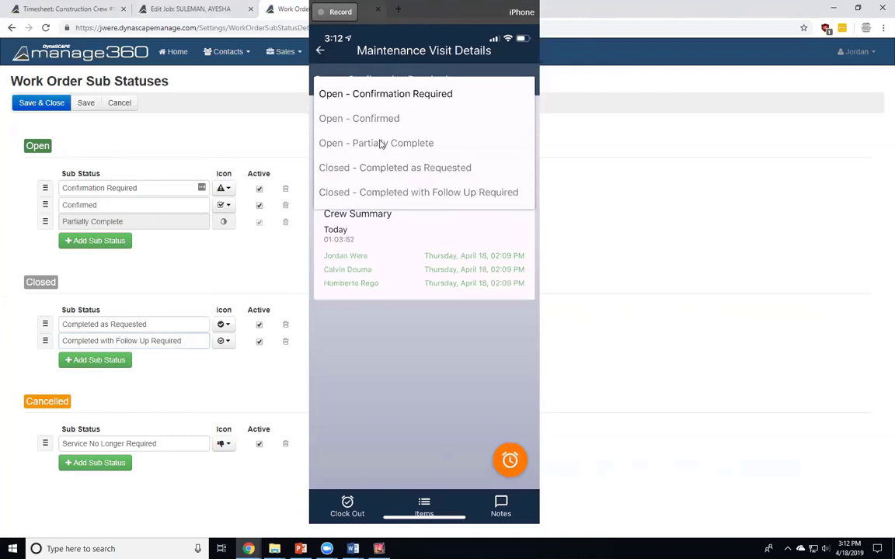
click(134, 104)
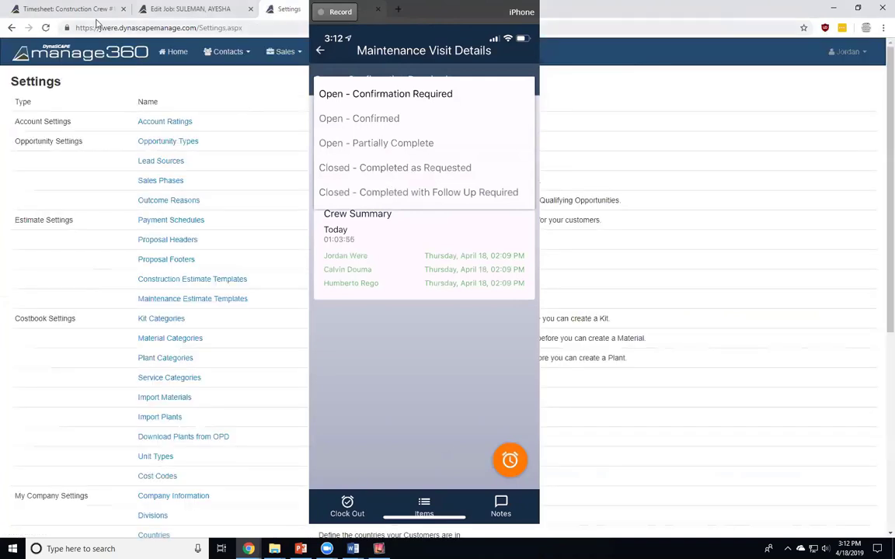
click(101, 11)
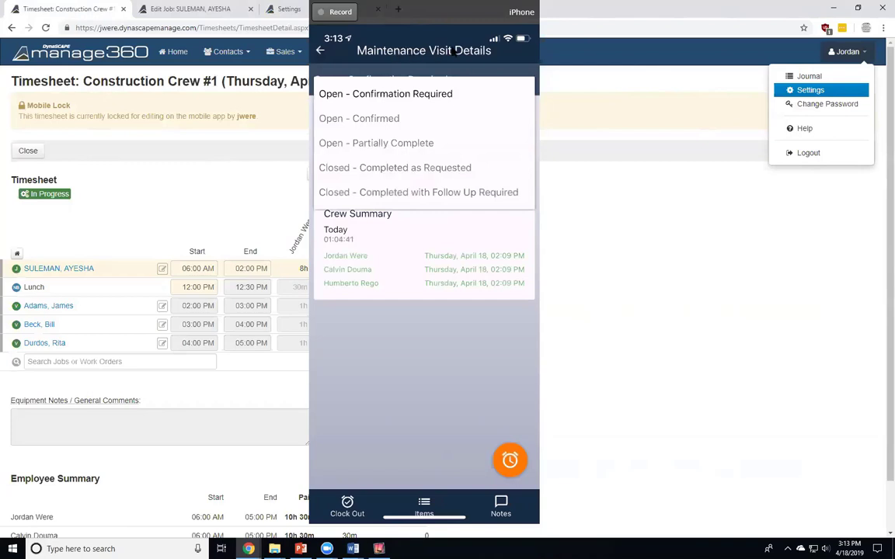
Set the visit's status to Open - Partially Complete and check the customer's address and phone details
click(374, 146)
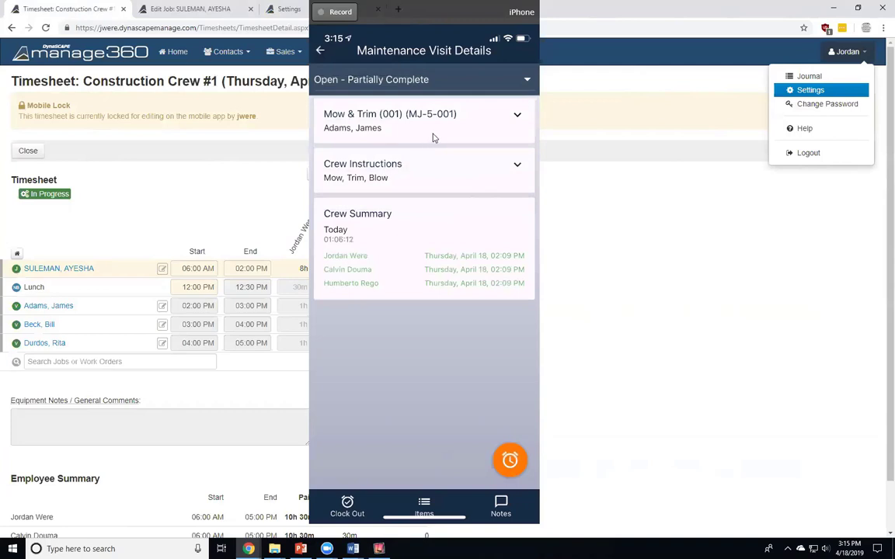
click(446, 137)
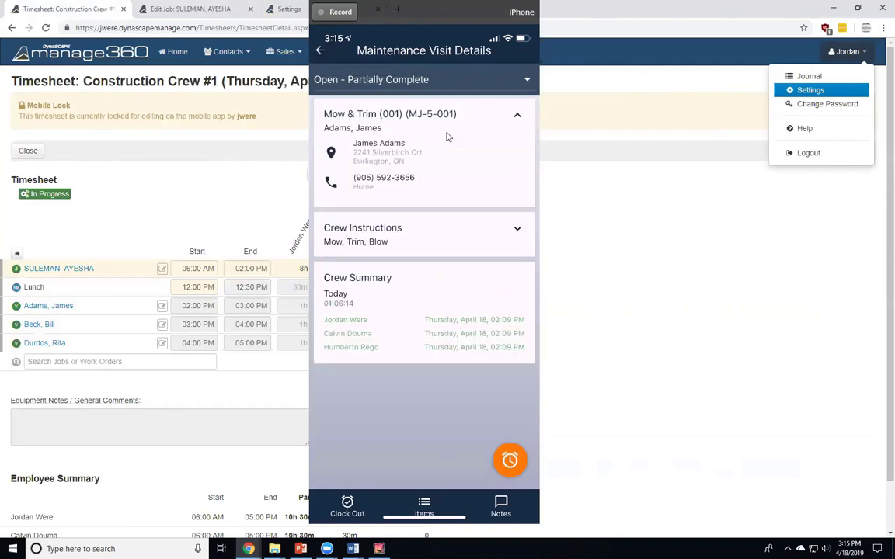
click(447, 137)
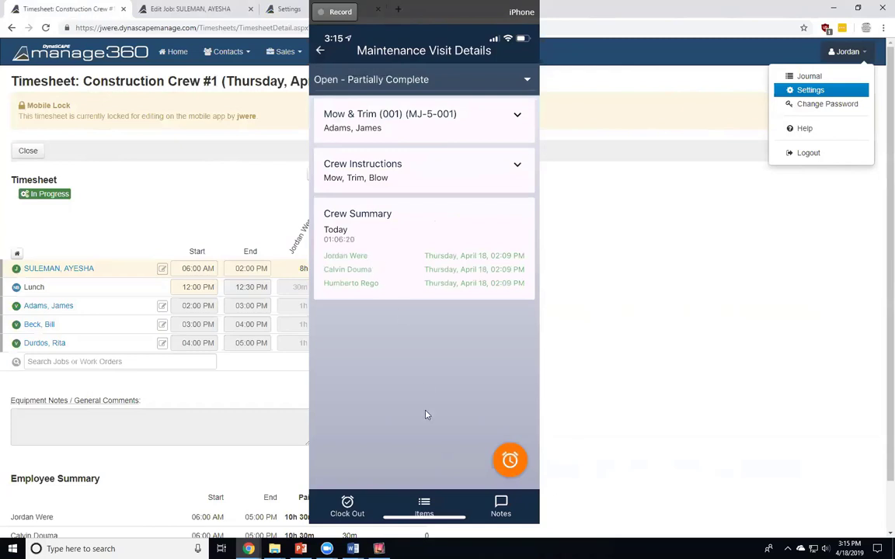
Enter 3 as the actual hours for the mowing equipment in the Mow & Trim visit's items
click(424, 507)
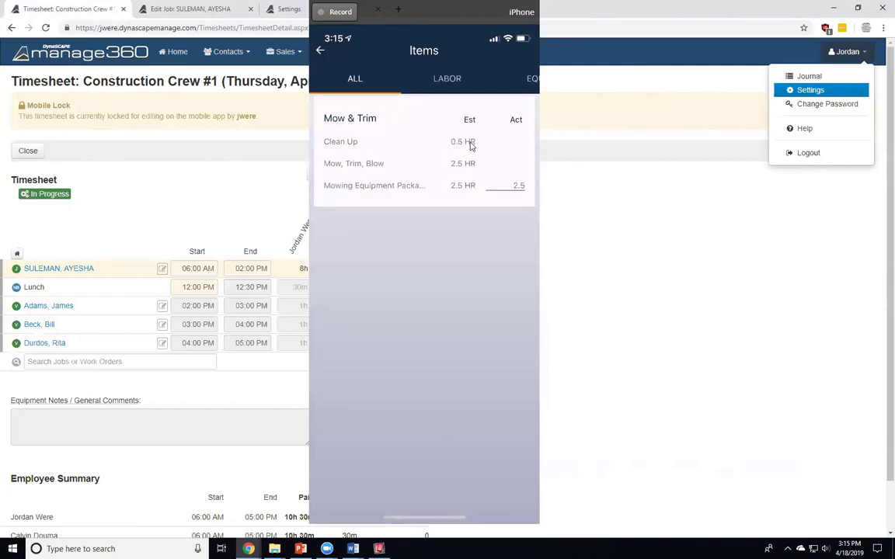
click(506, 189)
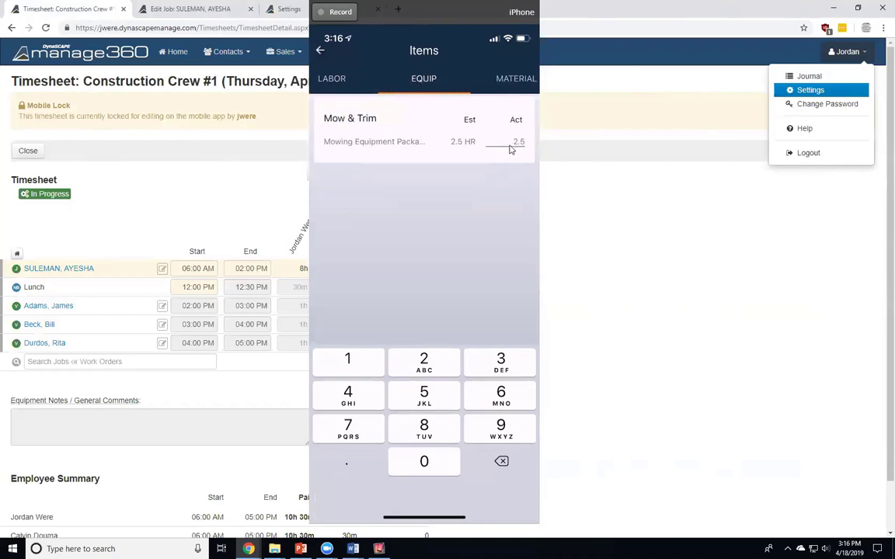
click(511, 148)
text(3)
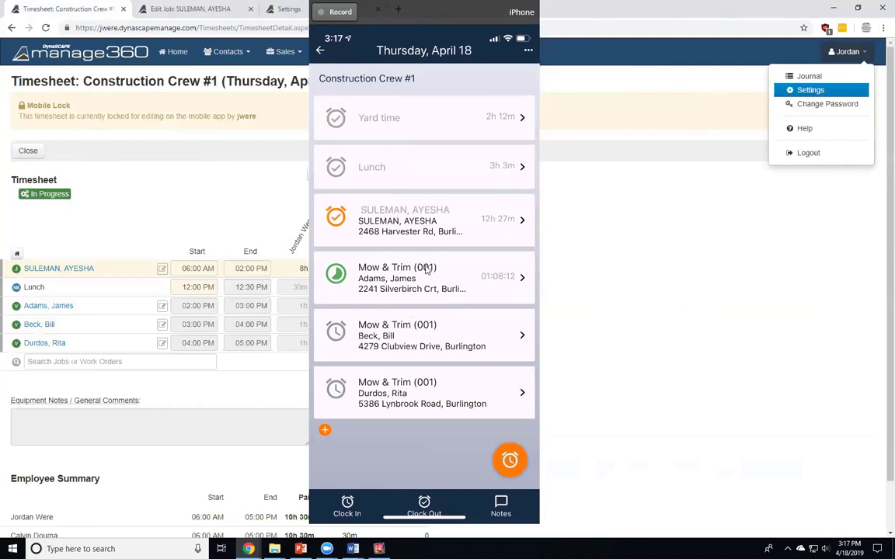
Clock the crew in to the two remaining Mow & Trim (001) visits together as grouped visits
click(440, 217)
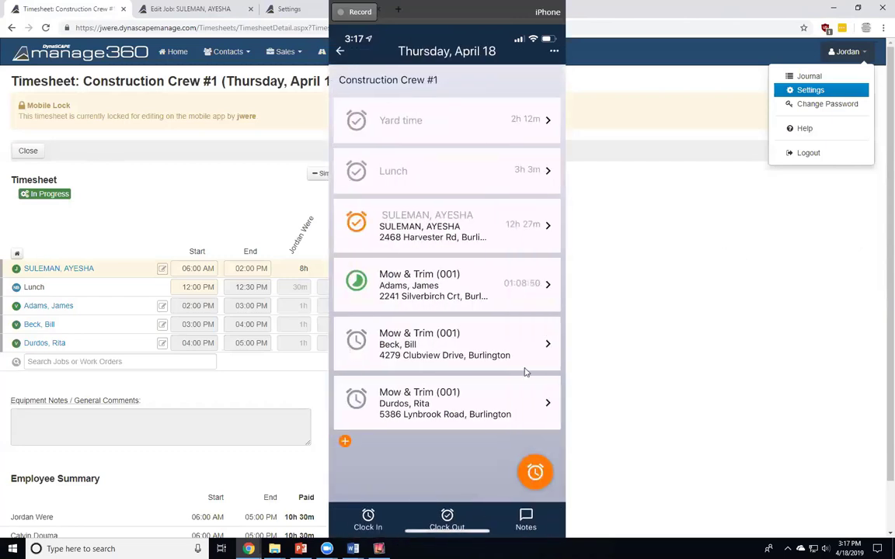
click(538, 472)
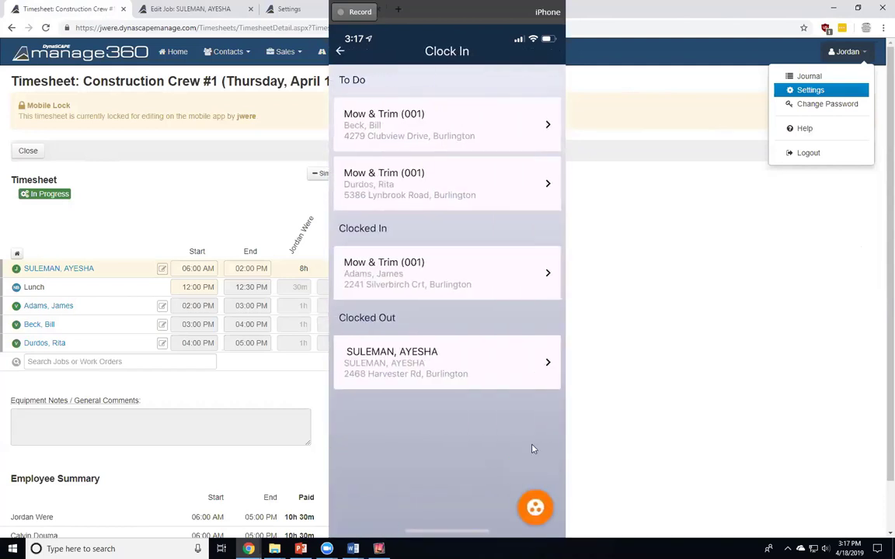
click(535, 508)
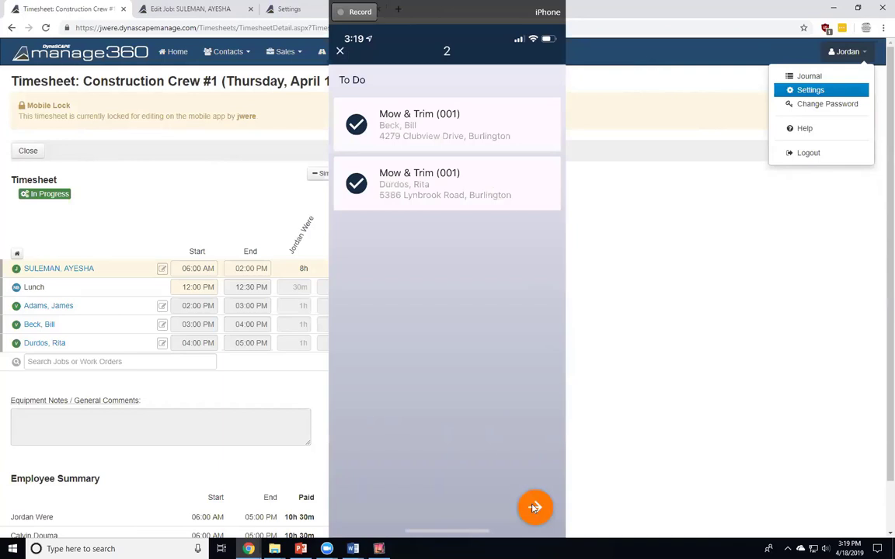
click(534, 508)
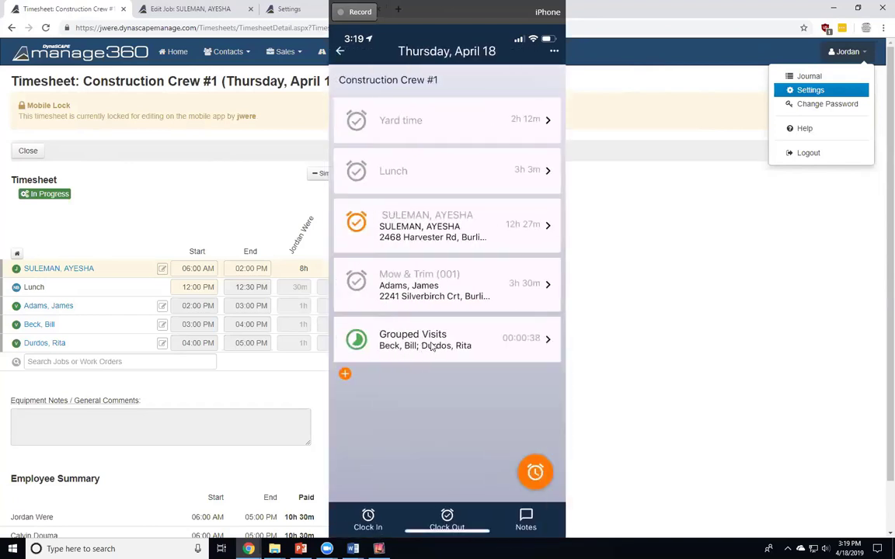
Review the grouped visits' details and clock the crew out of them at 05:20 PM
click(432, 346)
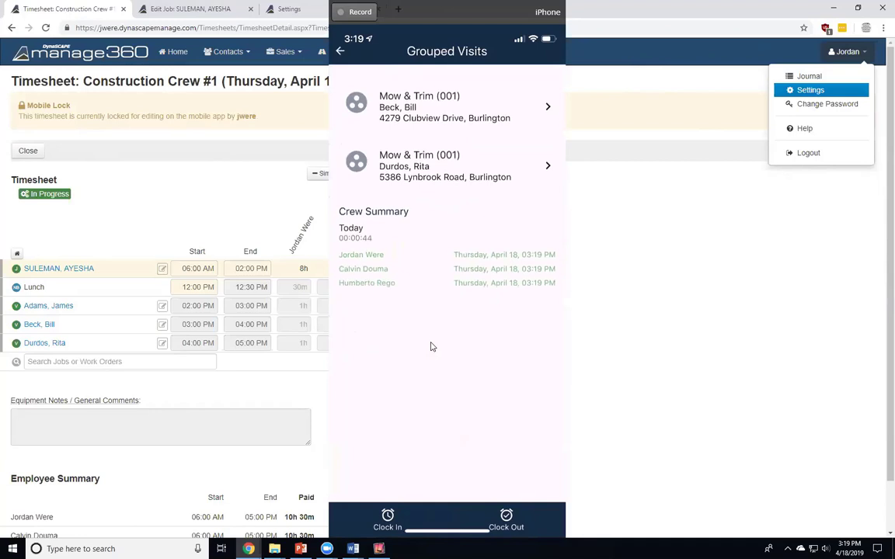
click(439, 95)
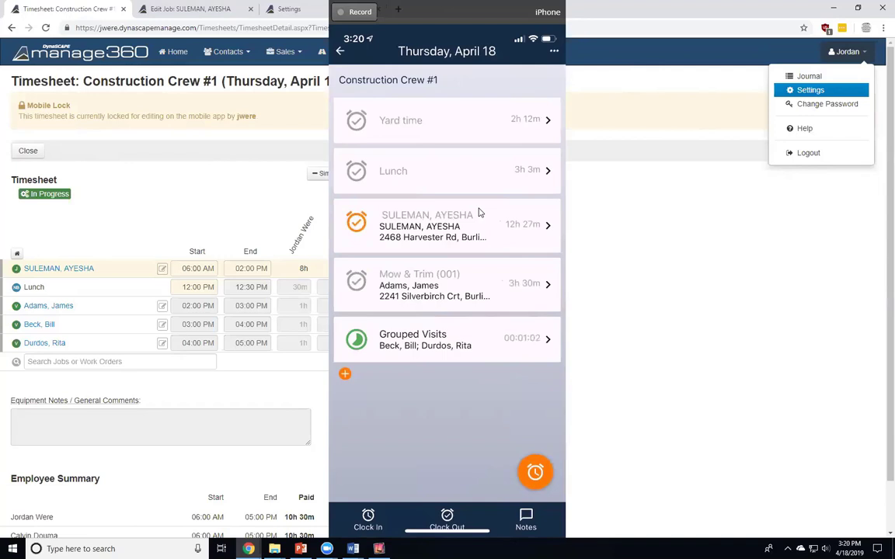
click(447, 519)
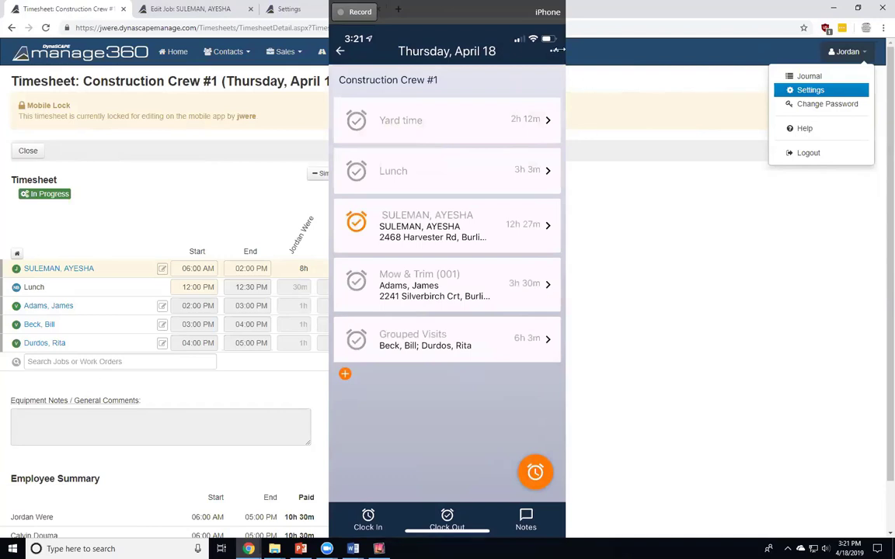
Check the employee summary and submit the timesheet as ready for approval with the comment "Good day", closing open work orders as Completed as Requested
click(553, 52)
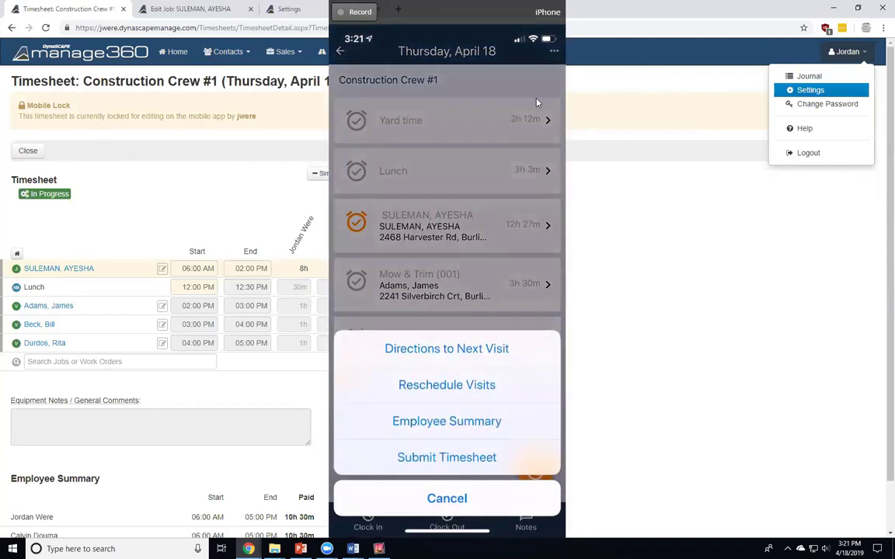
click(490, 409)
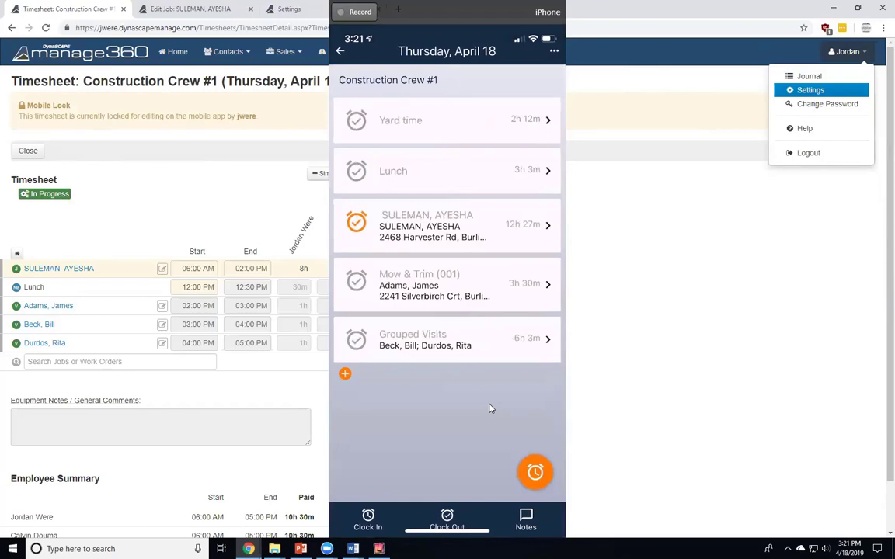
click(555, 52)
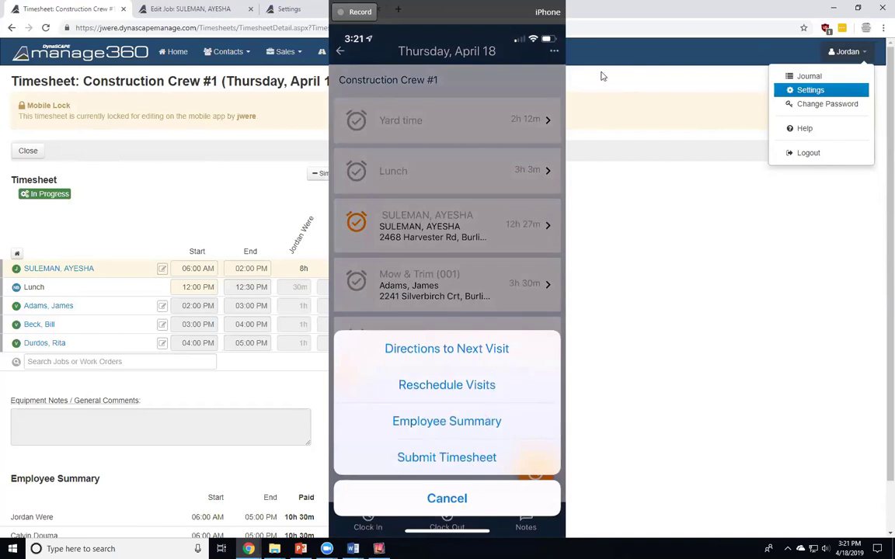
click(505, 460)
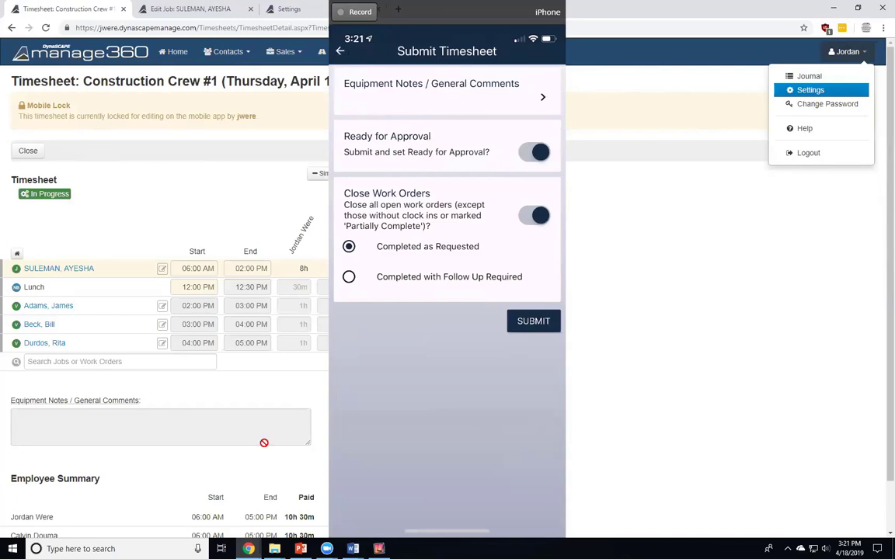
mouse_move(66, 408)
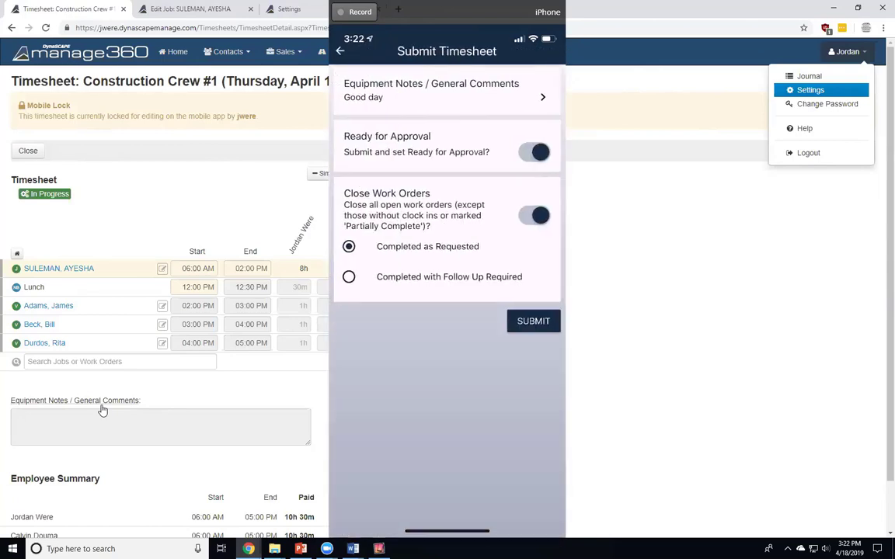
click(536, 152)
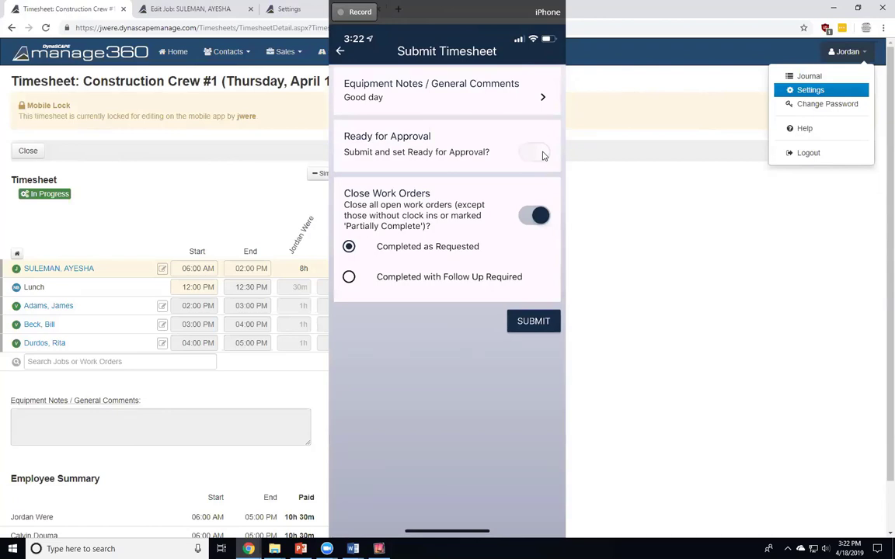
click(544, 156)
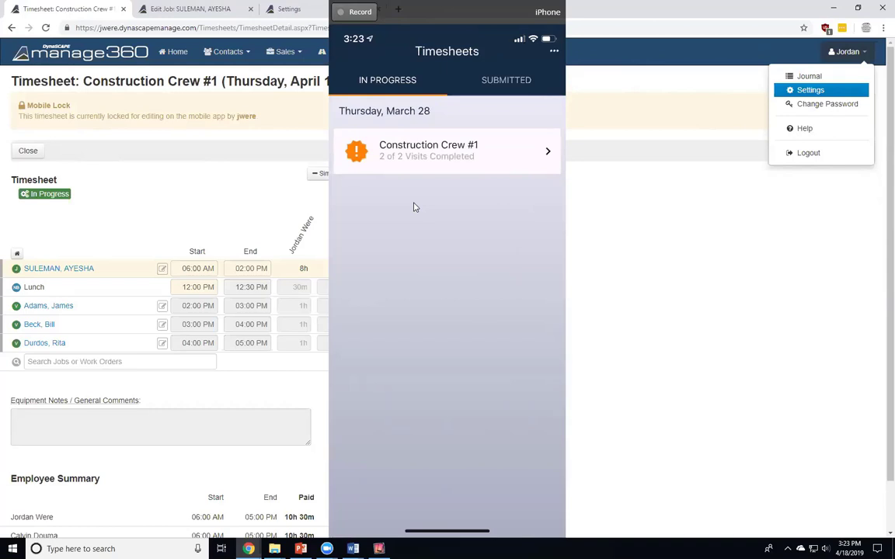
Open today's submitted timesheet for Construction Crew #1 in the mobile app
click(495, 86)
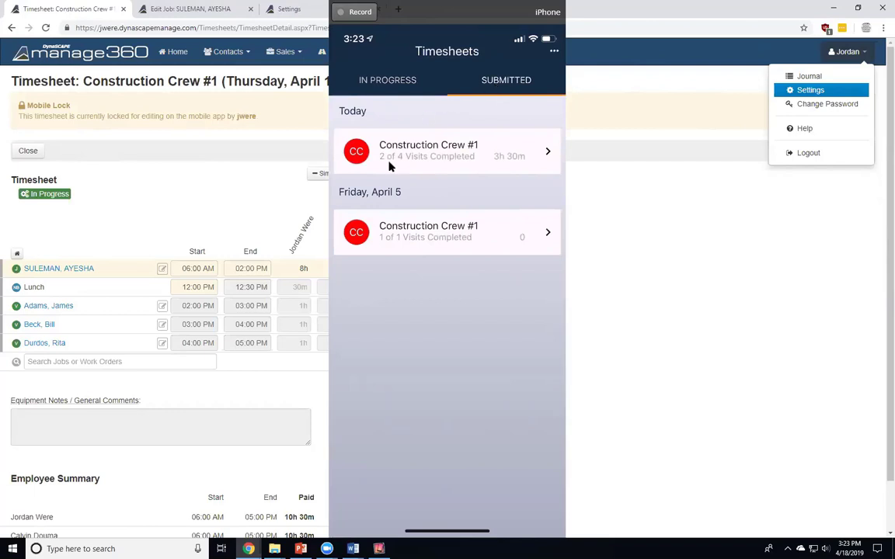
click(438, 159)
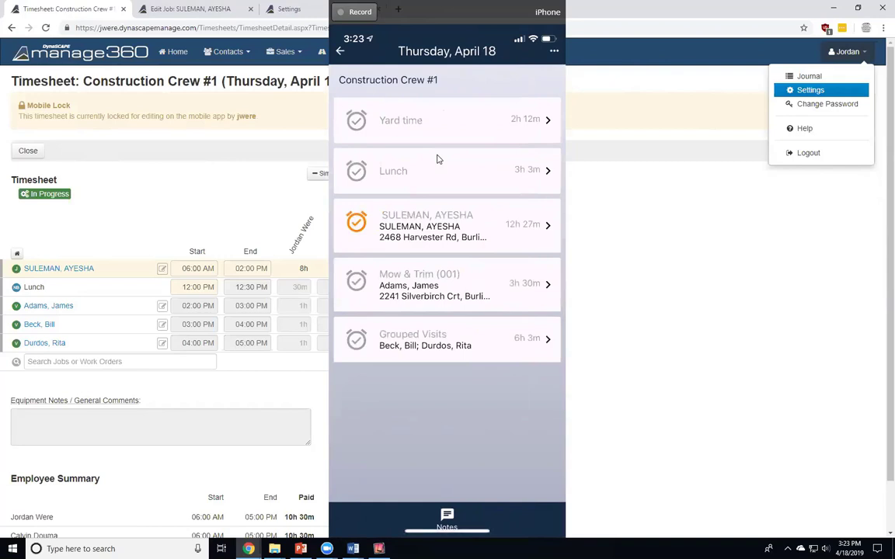
Clear the phone mirror from the screen and reload the crew's web timesheet to show the submitted entries
click(473, 11)
drag(472, 11, 838, 50)
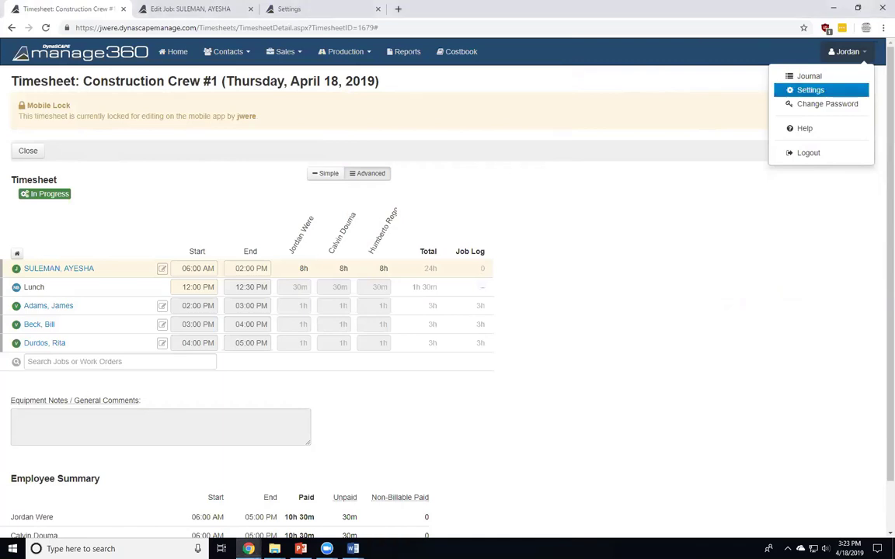
click(594, 146)
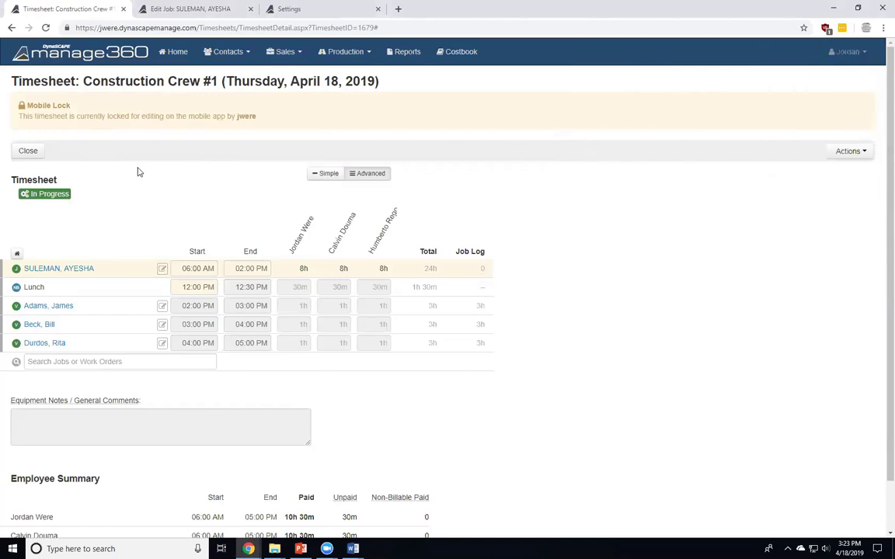
click(43, 28)
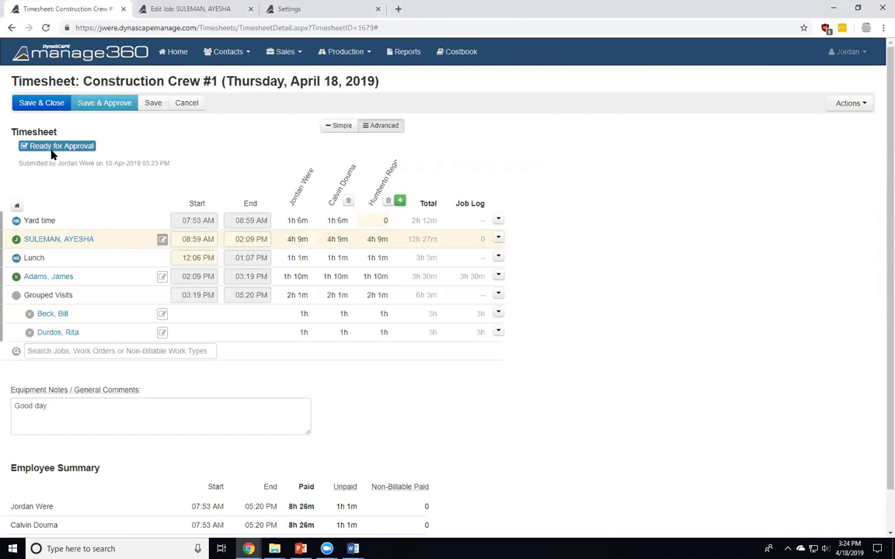
Check the timesheet's submission time and review the sub-status options of the Mow & Trim work order without saving
drag(28, 163, 164, 166)
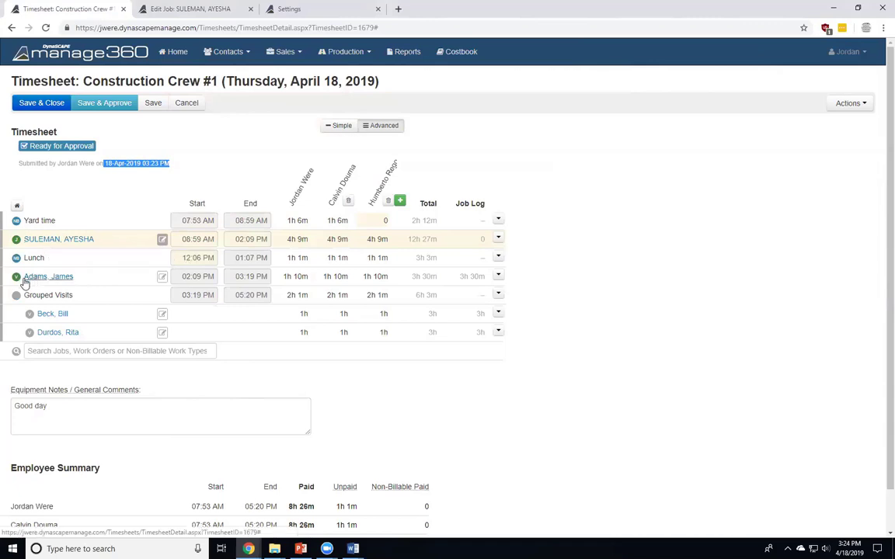
click(64, 280)
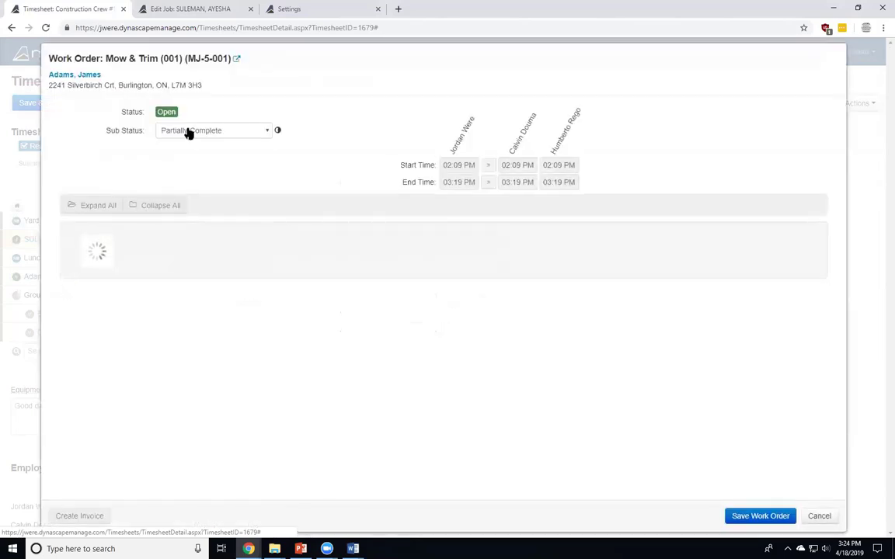
click(186, 132)
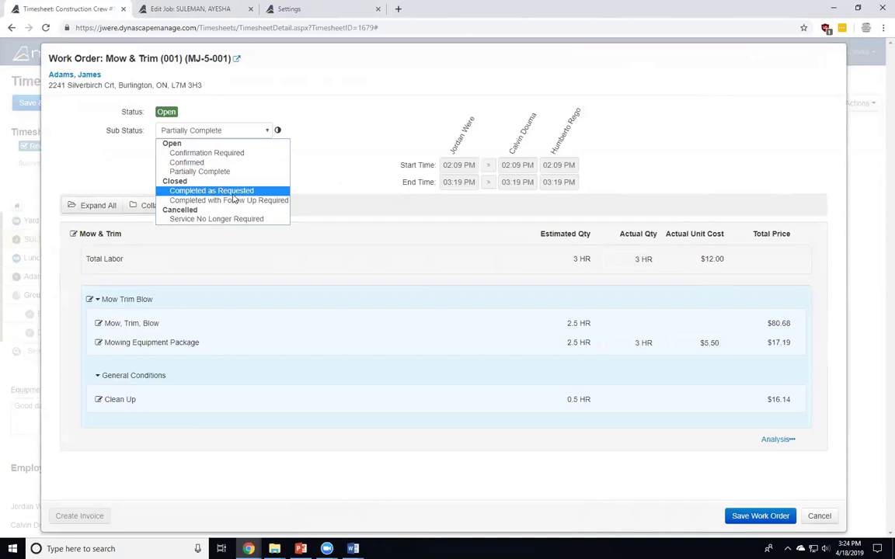
click(415, 130)
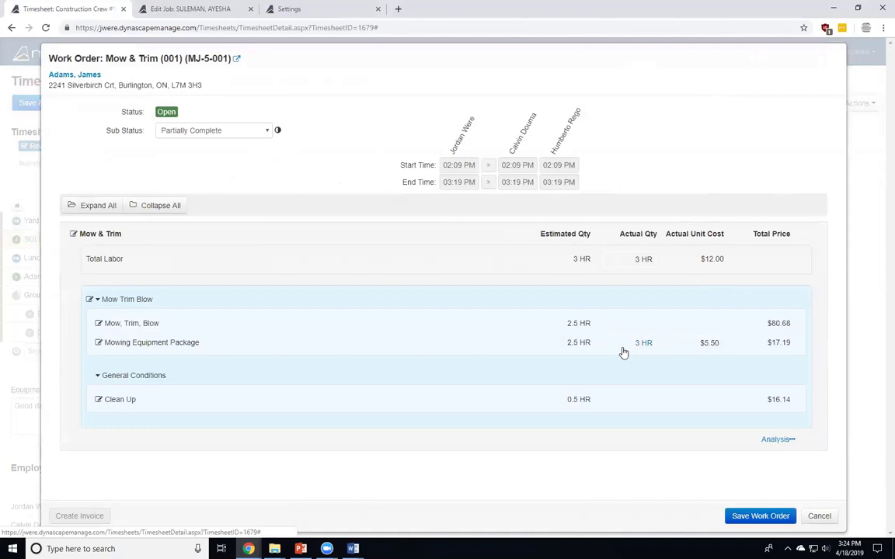
click(819, 516)
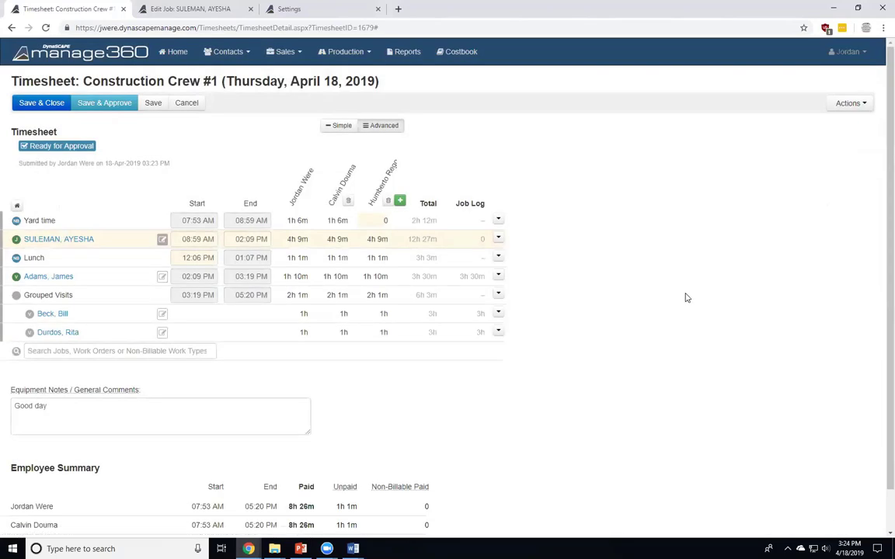
click(343, 51)
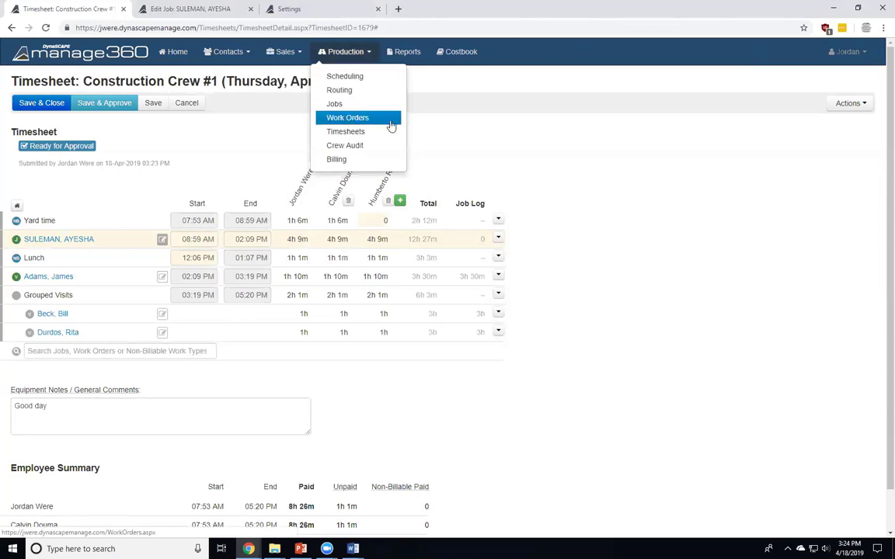
click(479, 131)
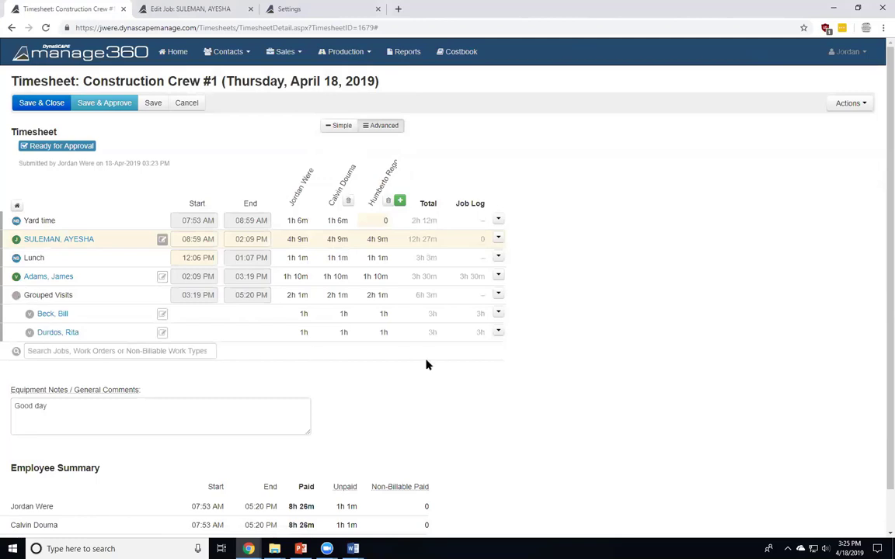
Review the crew's individual clock-ins for the 08:59 AM job and the employees available for an added entry
click(499, 295)
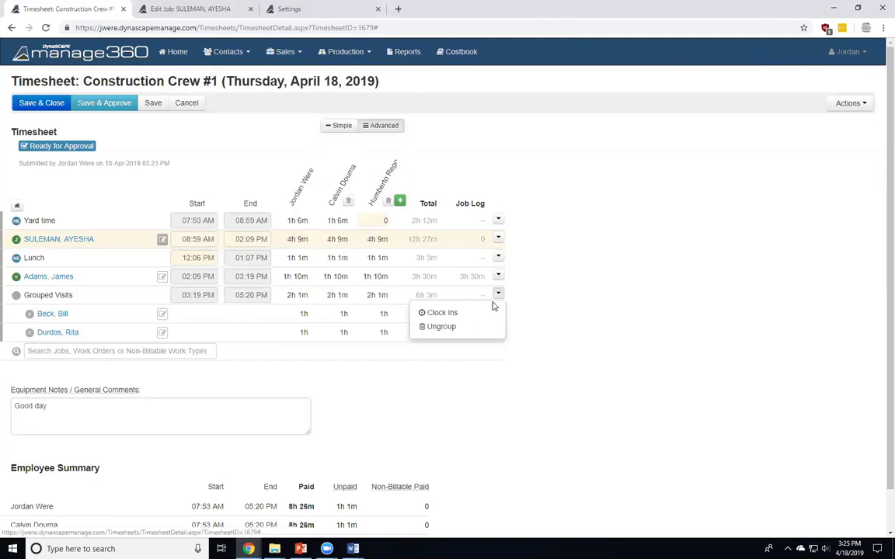
click(498, 239)
click(460, 257)
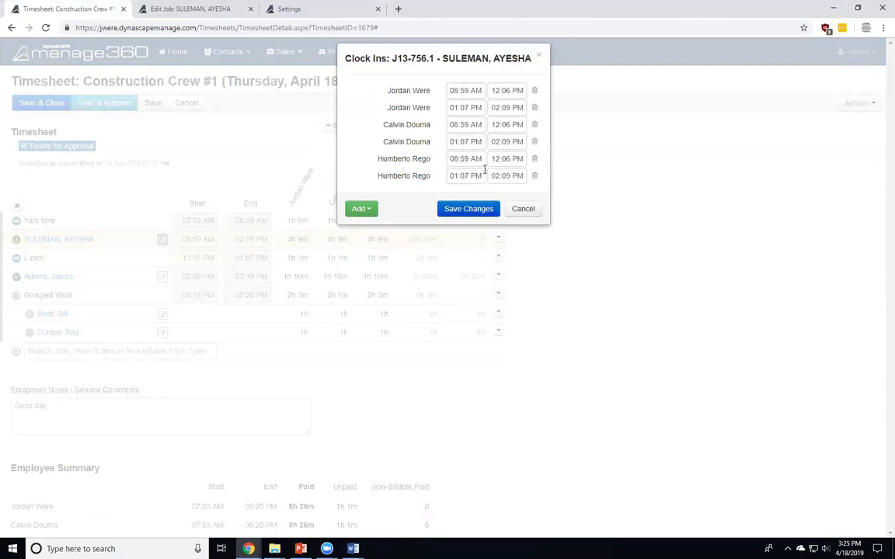
click(369, 211)
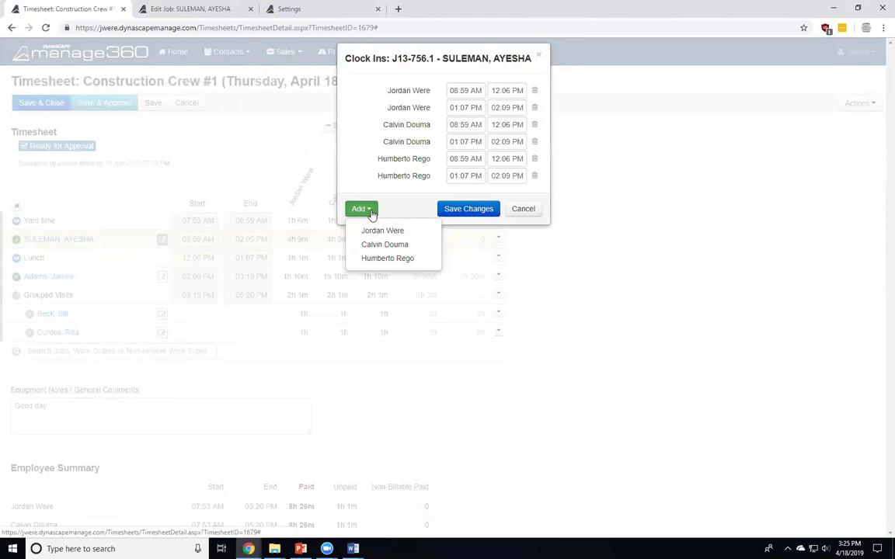
click(522, 209)
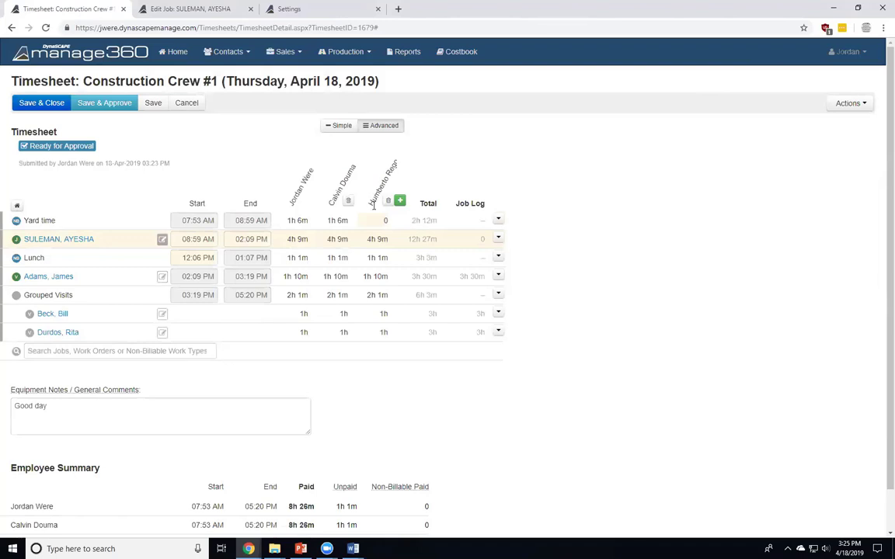
Review the 08:59 AM job's log for materials and crew notes, and check the timesheet's general comments
click(37, 245)
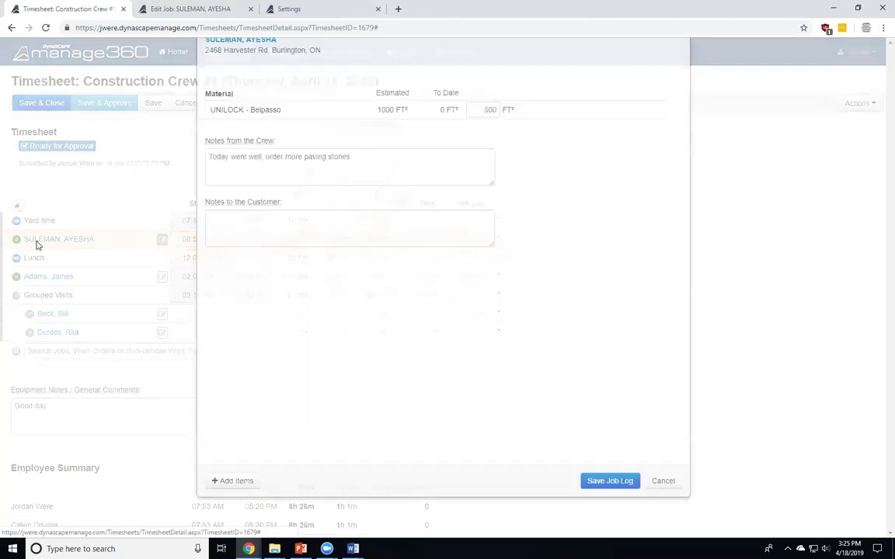
click(662, 517)
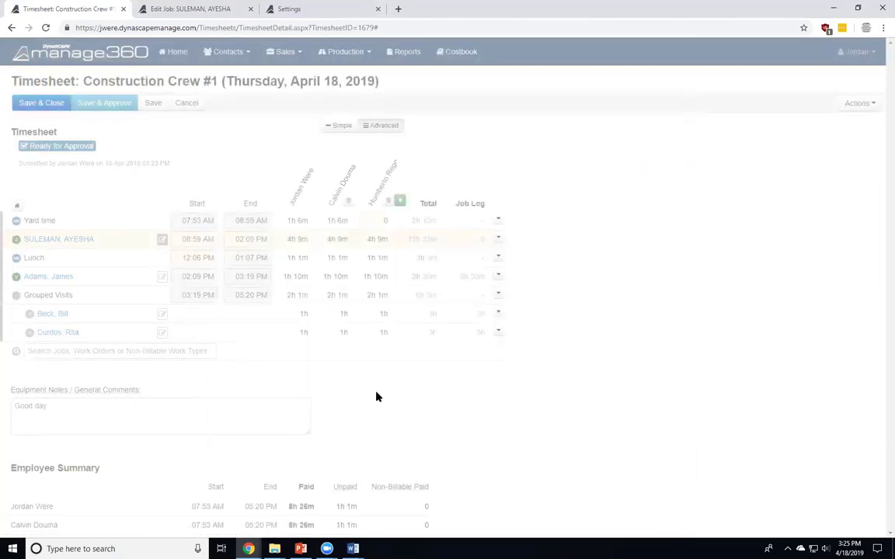
drag(52, 406, 2, 408)
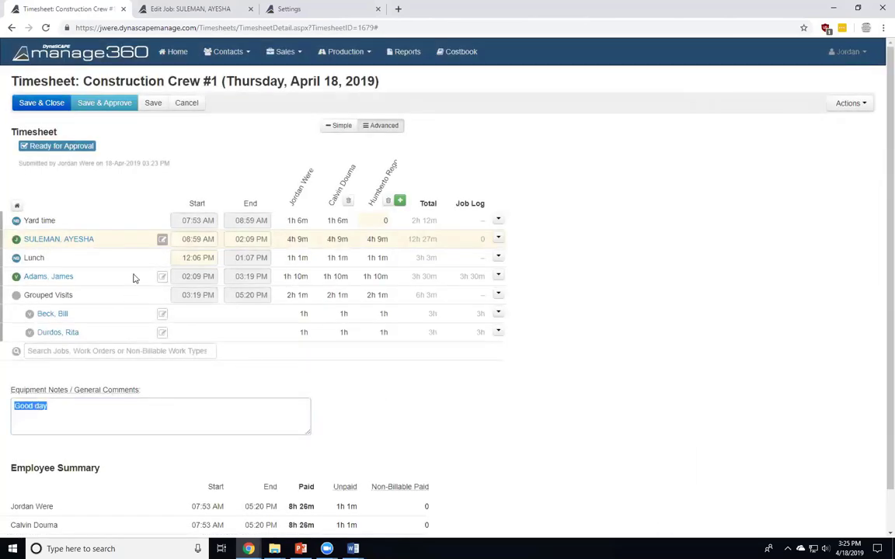
click(162, 240)
click(112, 187)
Open the Crew Audit page in a separate browser tab and switch to it
click(314, 54)
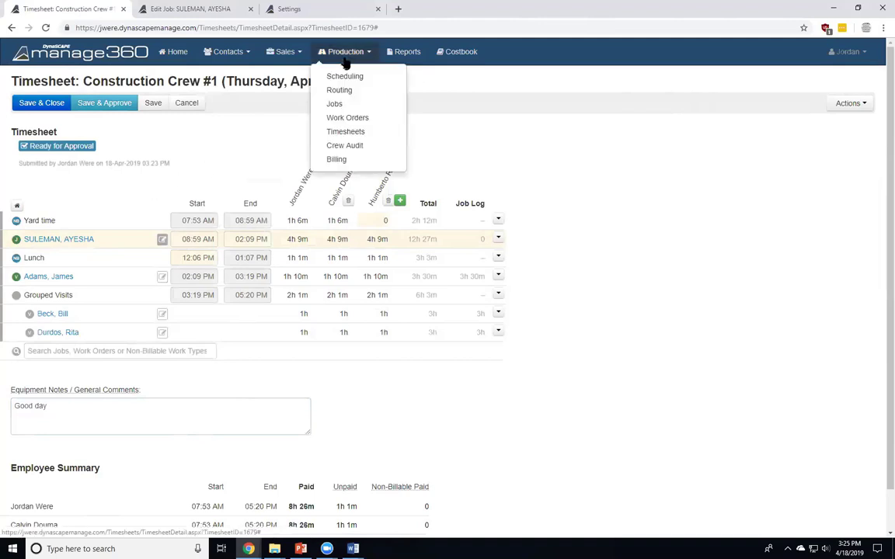
middle_click(348, 149)
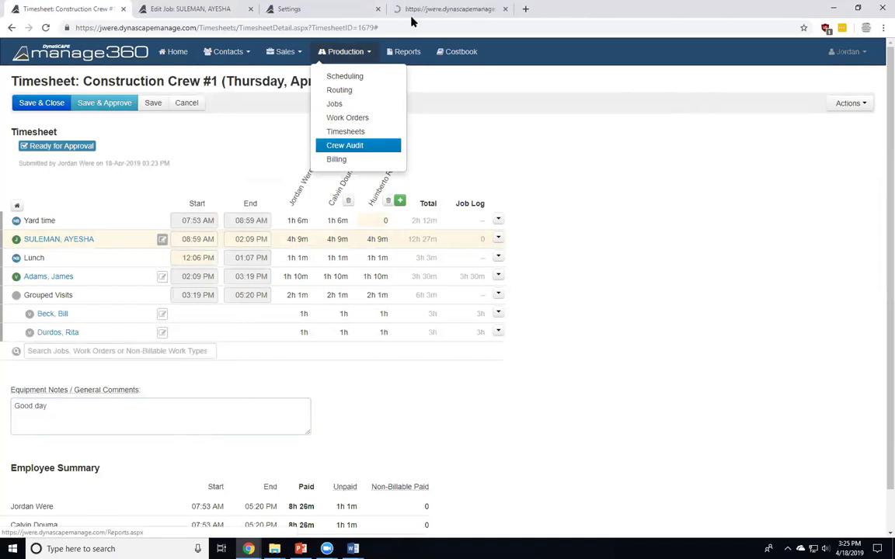
click(424, 10)
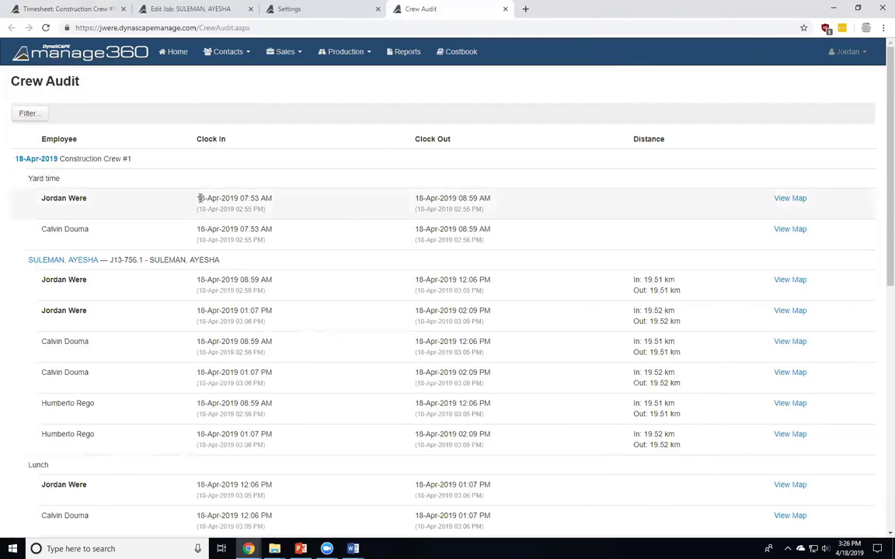
Compare the entered Yard time clock-ins with their recorded timestamps and examine the job's clock-in and clock-out distances
drag(241, 198, 262, 199)
drag(234, 209, 266, 210)
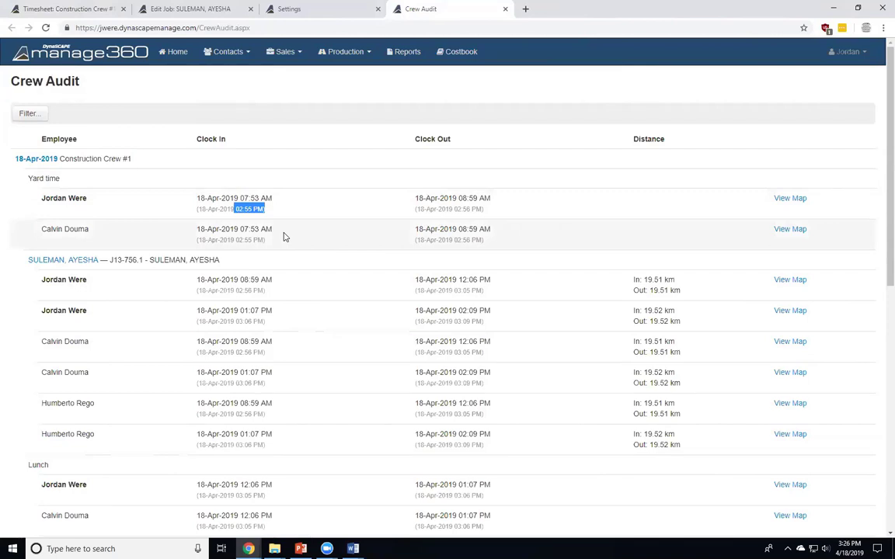
click(311, 209)
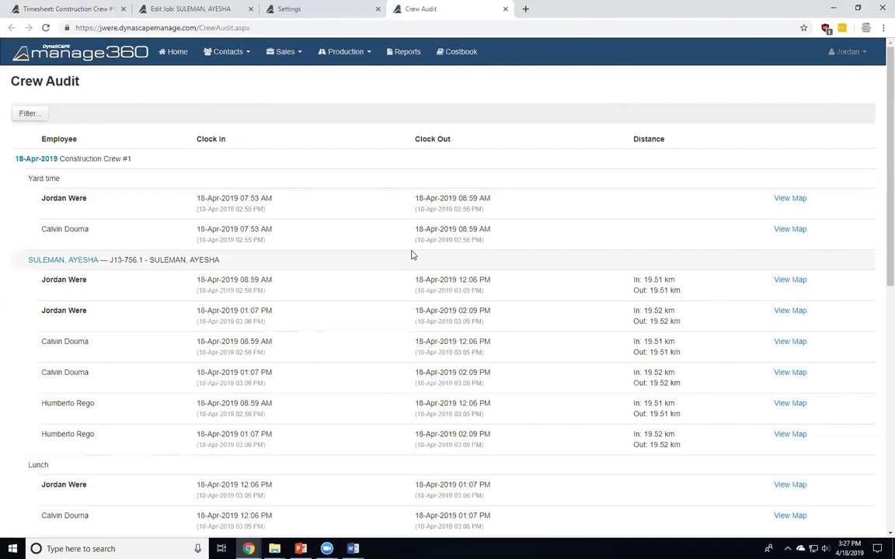
drag(679, 283, 704, 301)
click(695, 292)
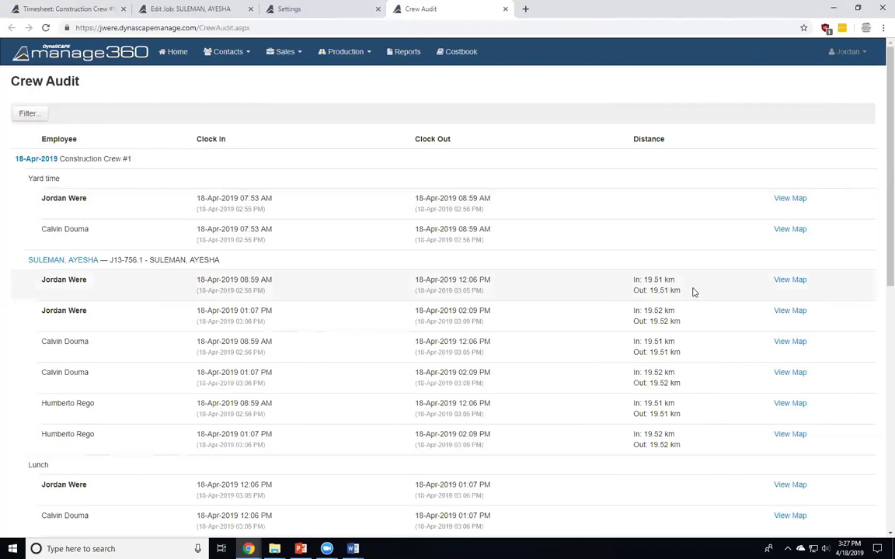
drag(677, 279, 657, 280)
click(671, 281)
double_click(648, 279)
click(659, 289)
Examine the job site and the clock-in and clock-out locations on the map for the job's last 01:07 PM entry
click(784, 437)
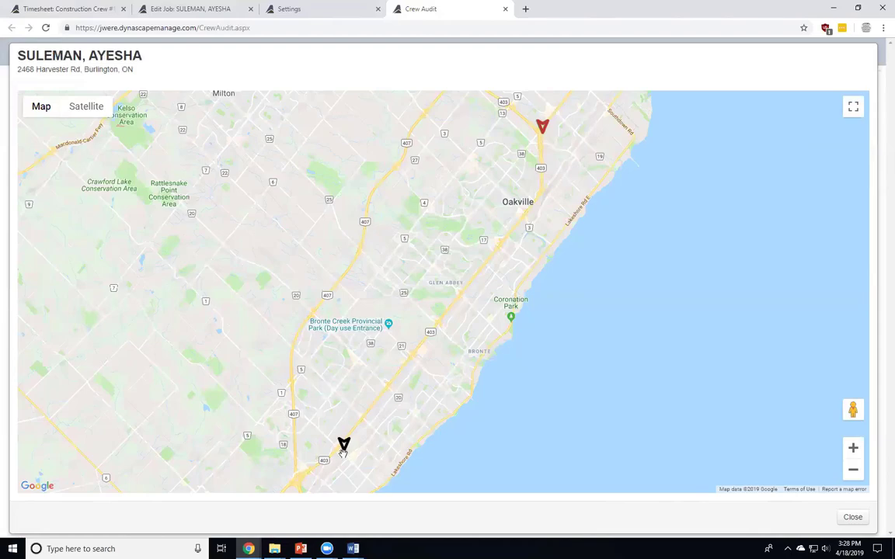
scroll(345, 454, up, 1)
scroll(344, 453, up, 4)
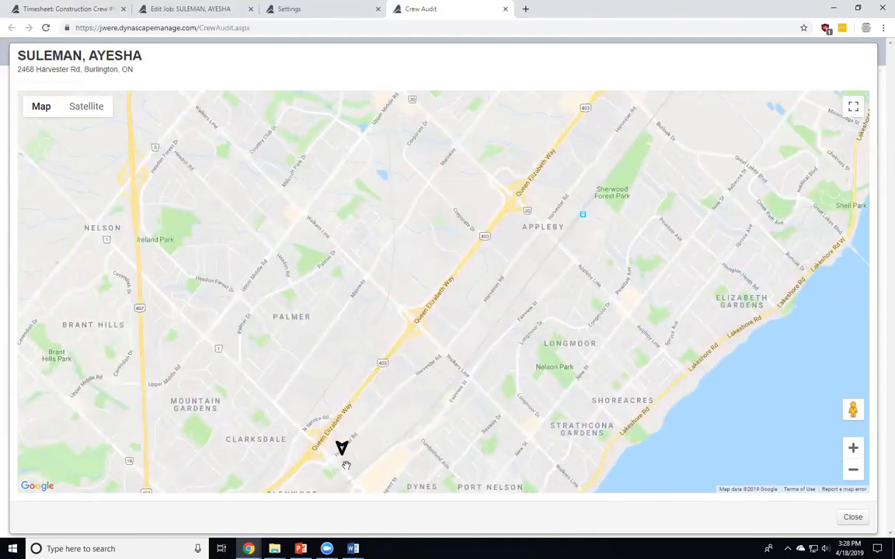
scroll(324, 433, up, 4)
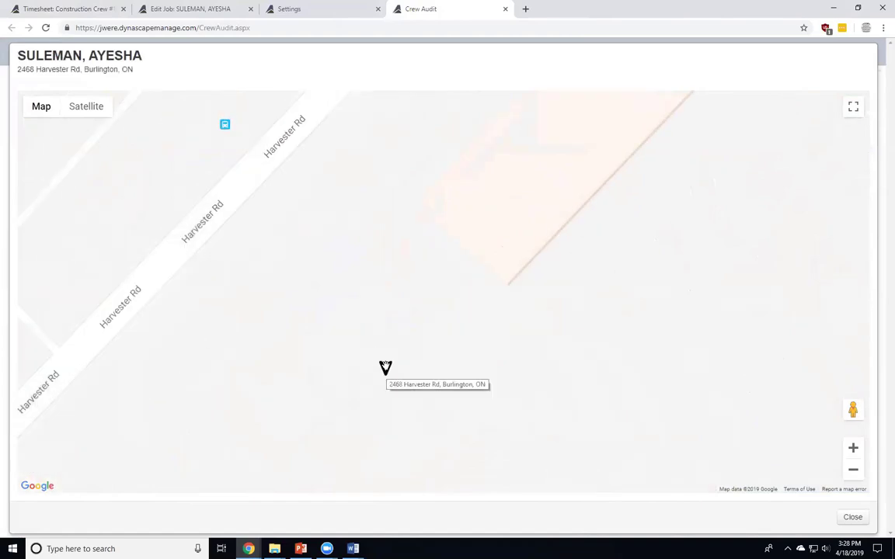
scroll(392, 363, down, 4)
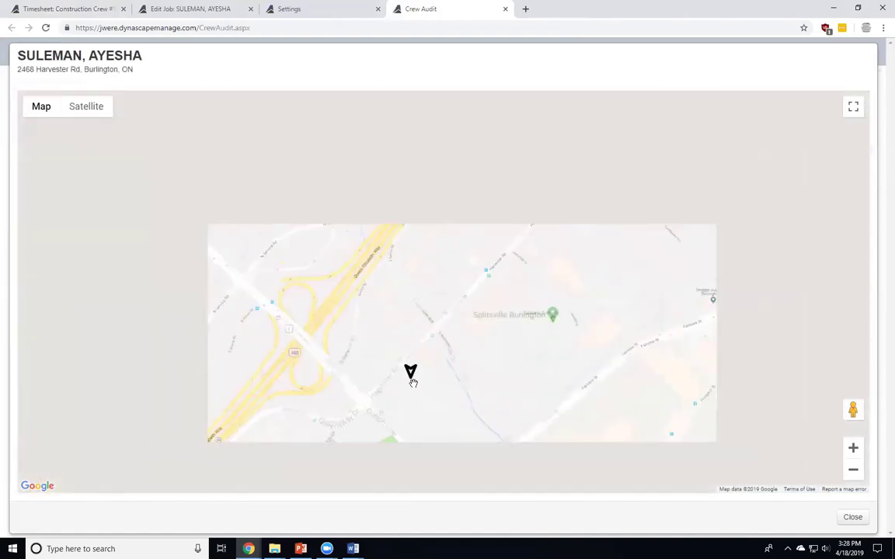
scroll(412, 379, down, 4)
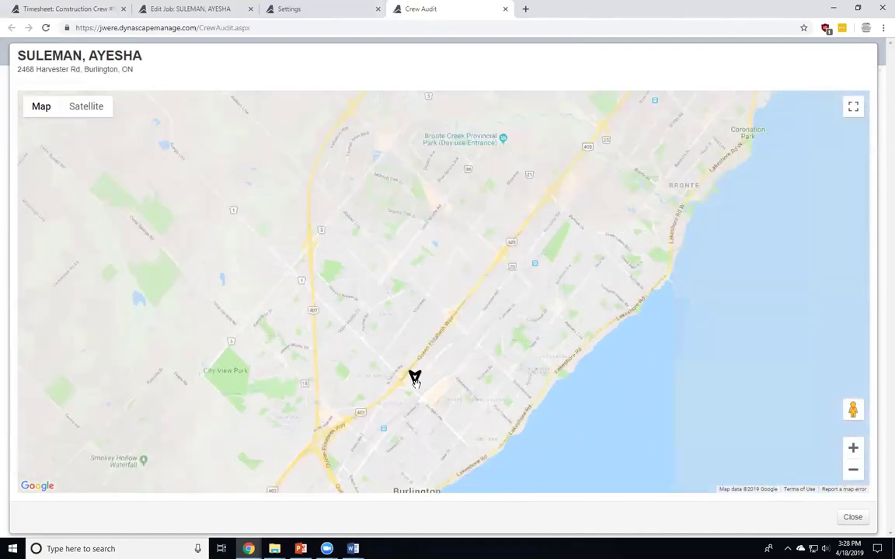
scroll(415, 379, down, 2)
drag(415, 379, 523, 247)
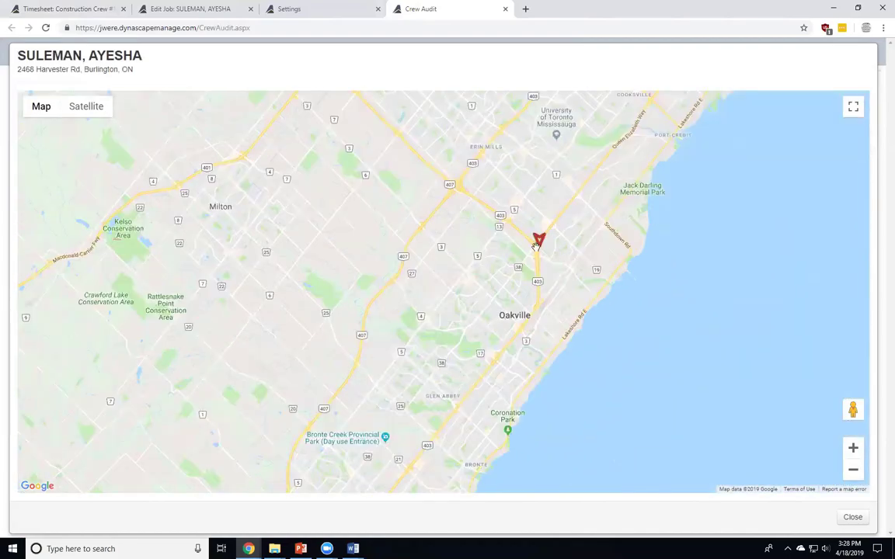
scroll(528, 241, up, 5)
scroll(533, 233, up, 4)
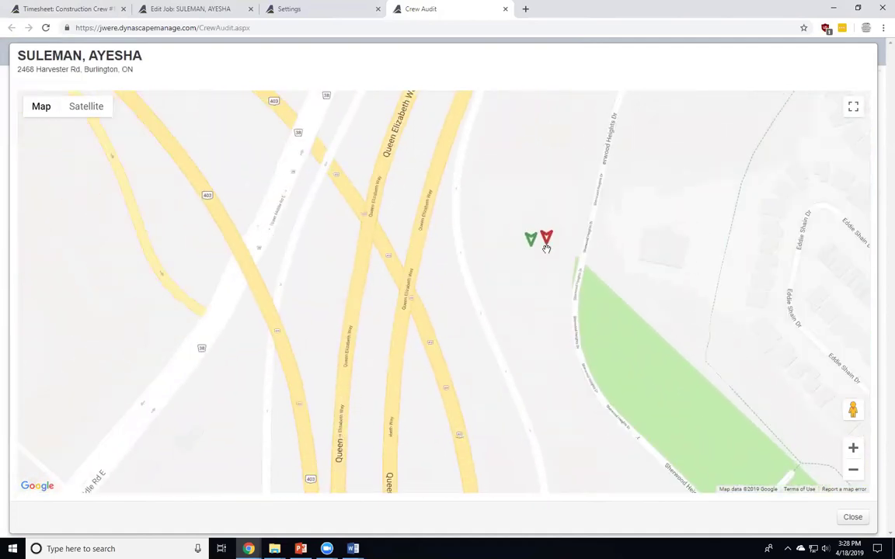
scroll(546, 247, up, 1)
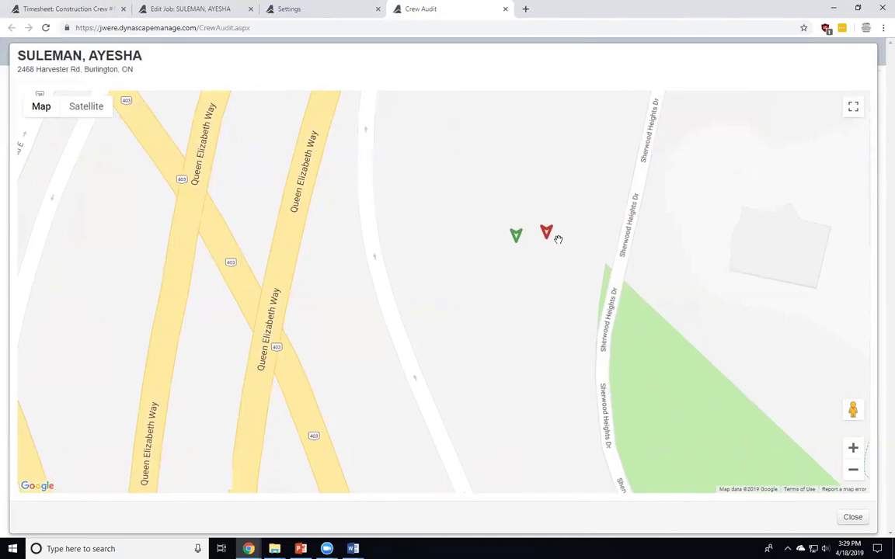
click(852, 518)
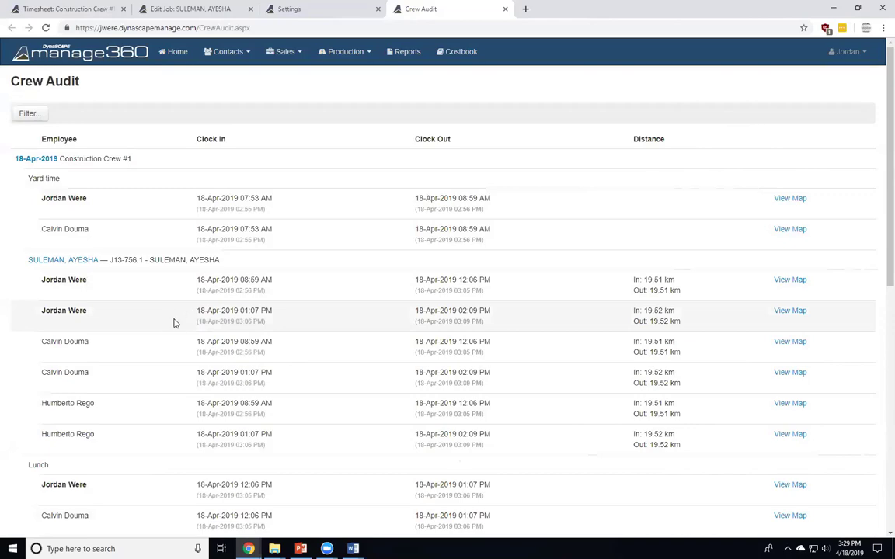
Look through the crew audit entries and review the available filter criteria without applying any
scroll(99, 325, down, 3)
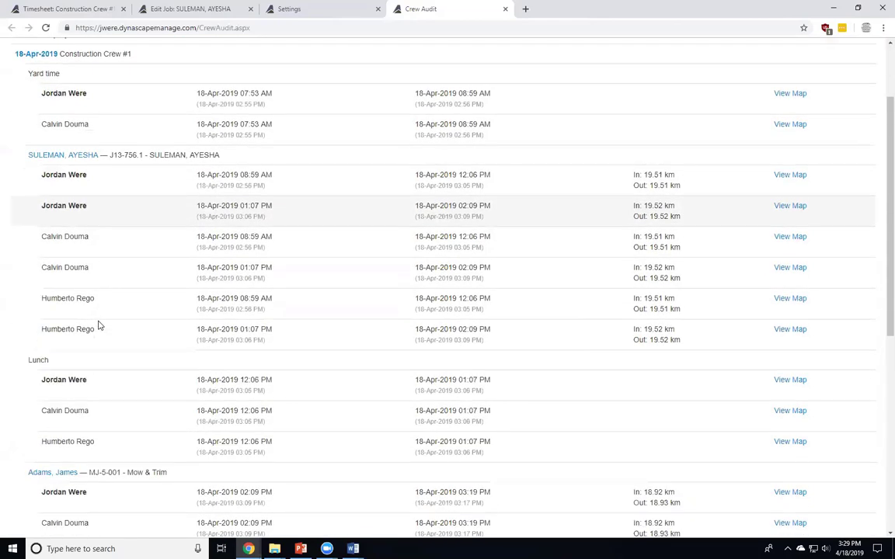
scroll(99, 325, up, 3)
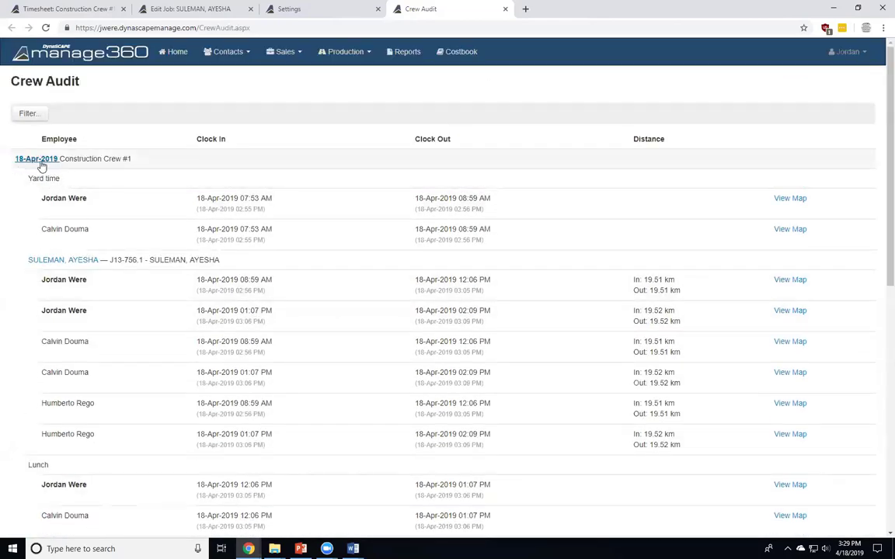
click(27, 114)
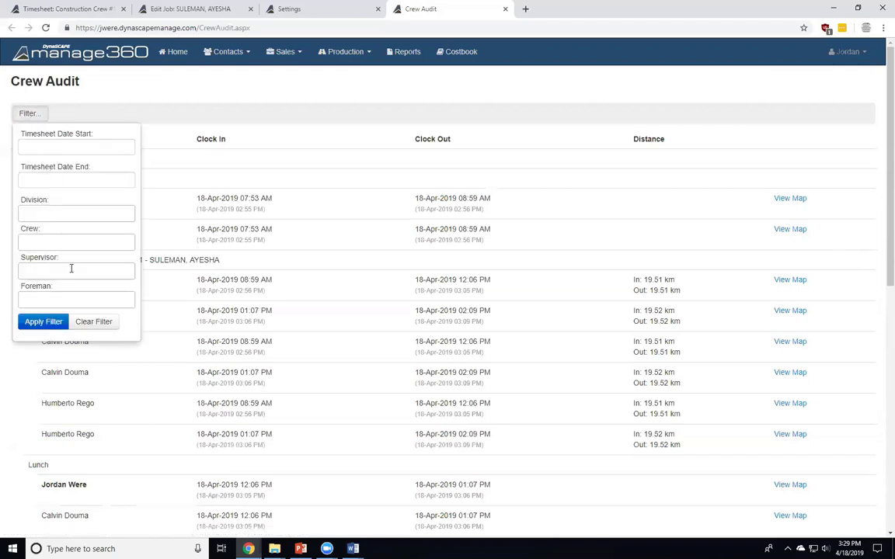
click(287, 263)
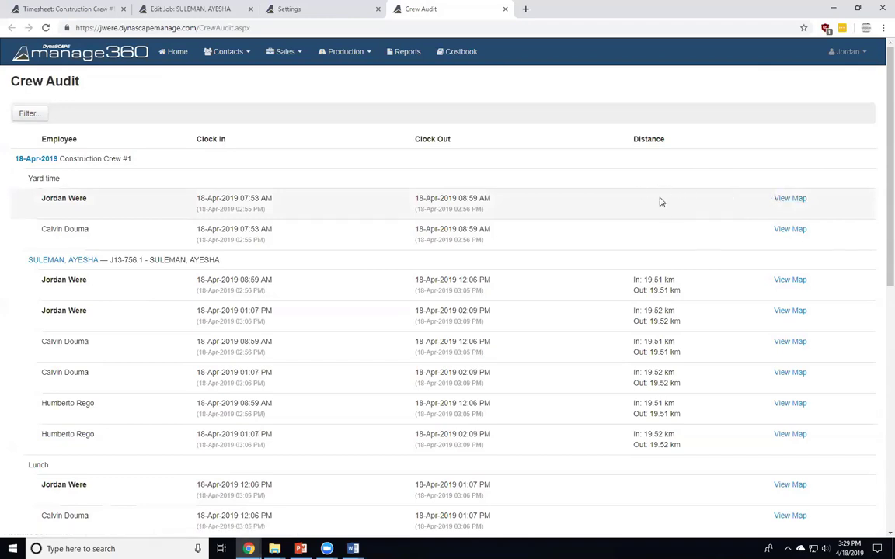
Examine the clock-in and clock-out locations on the map for the first Yard time entry
click(789, 199)
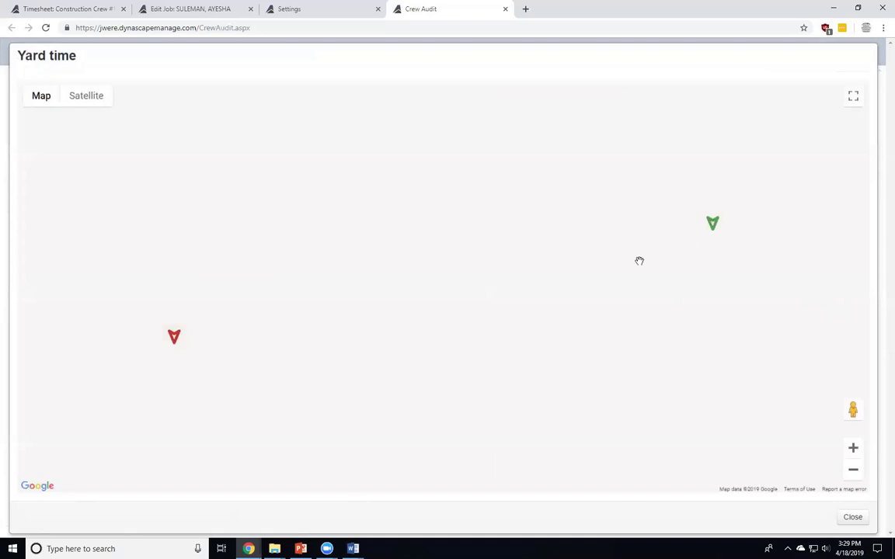
scroll(622, 241, down, 3)
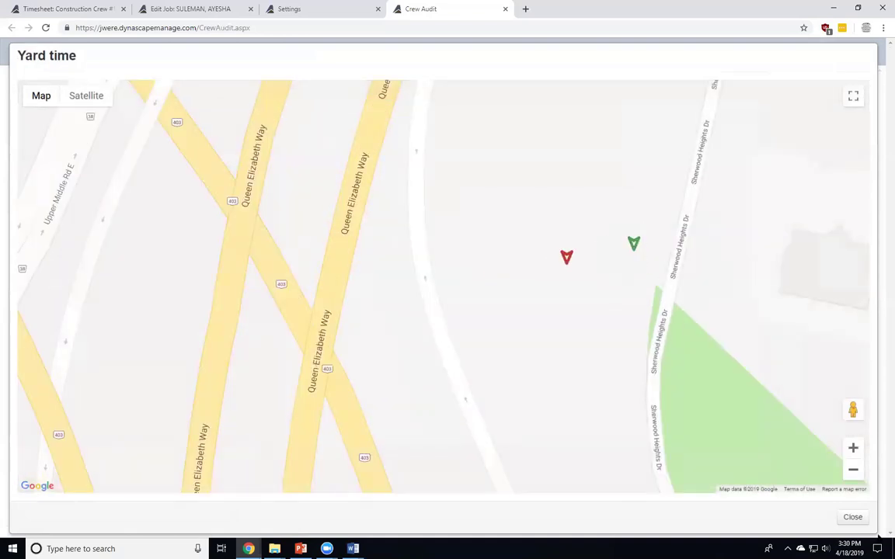
click(853, 517)
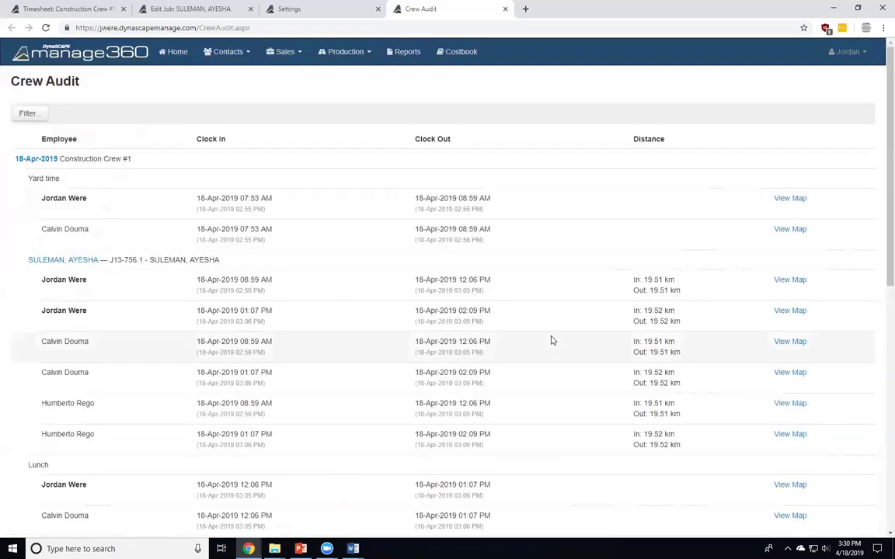